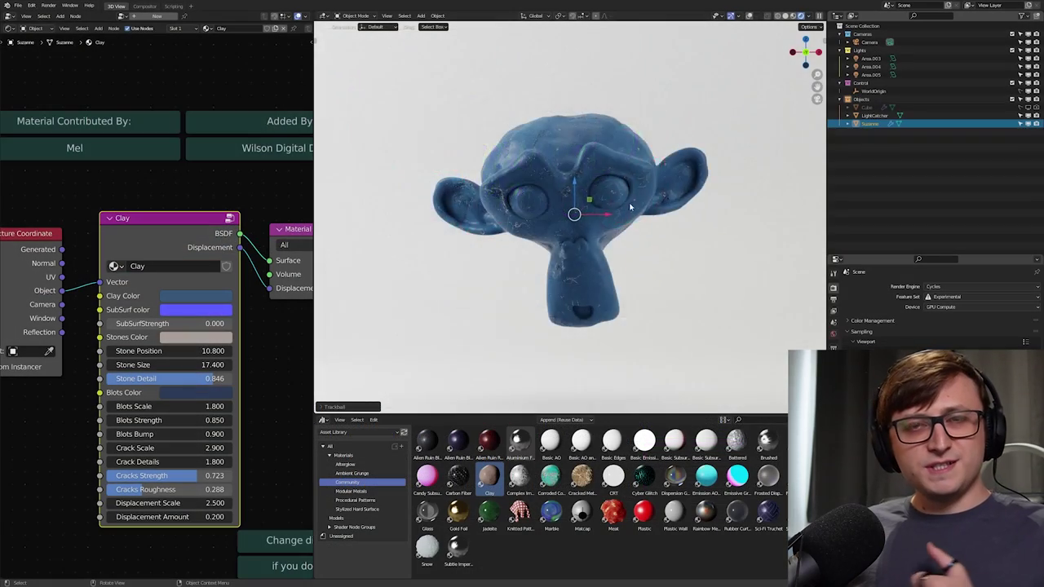
Step: Rotate the blue clay monkey head freely with trackball rotation
key(r)
key(r)
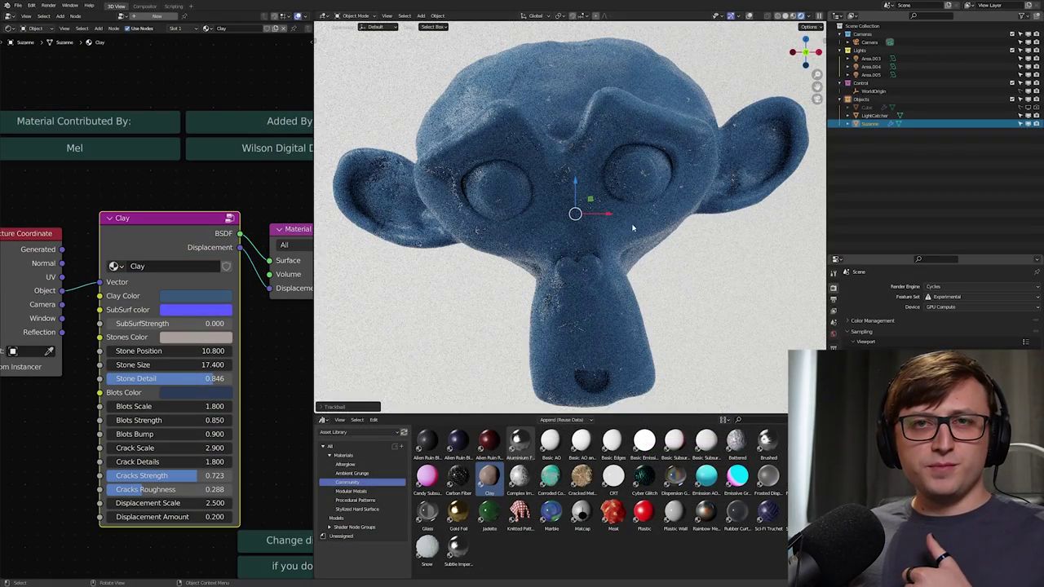
click(554, 286)
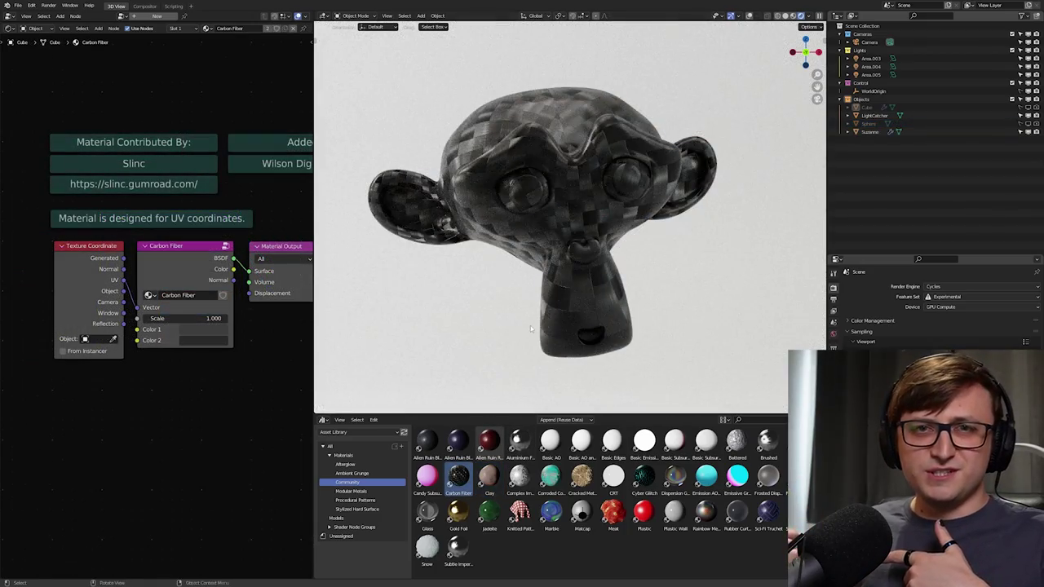
Step: Examine the Carbon Fiber material on the monkey head and the CRT material on the cube up close
shift+middle_drag(530, 326, 653, 291)
ctrl+middle_drag(557, 290, 546, 251)
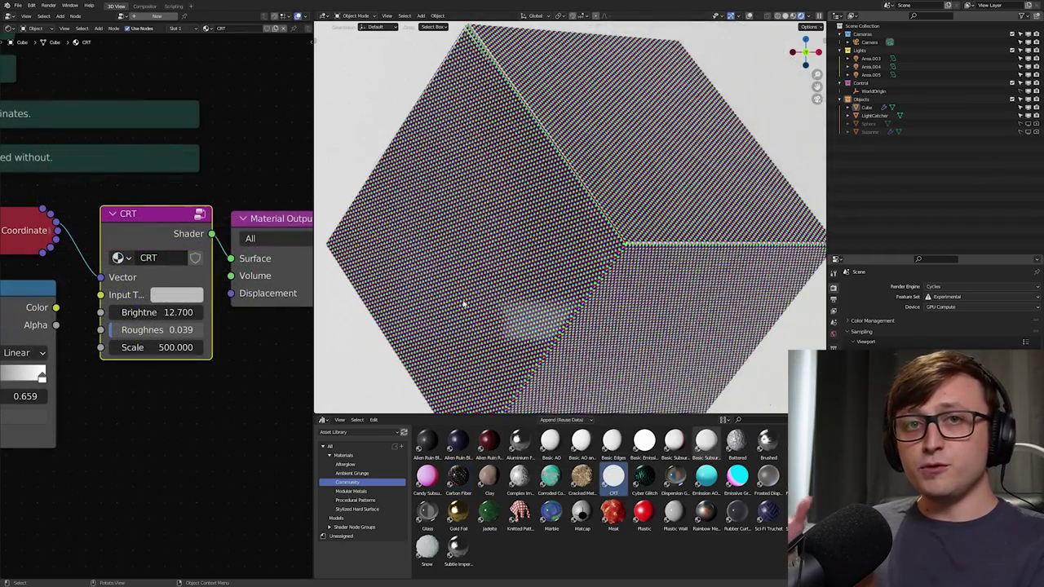
scroll(496, 310, up, 10)
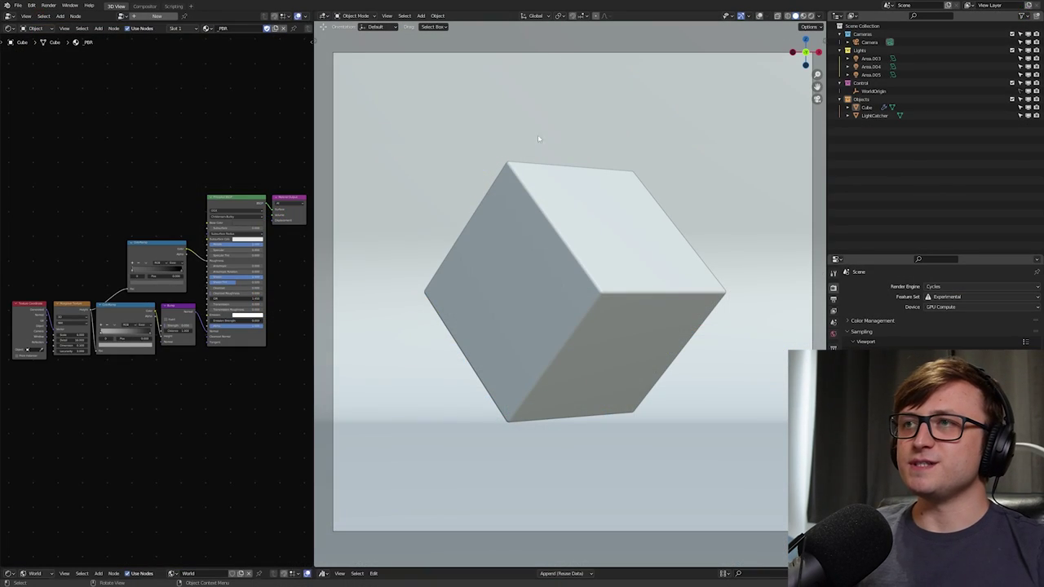
Step: Show the viewport in rendered shading and rearrange the lower areas to expose the asset browser and remove the World node editor
key(z)
click(571, 261)
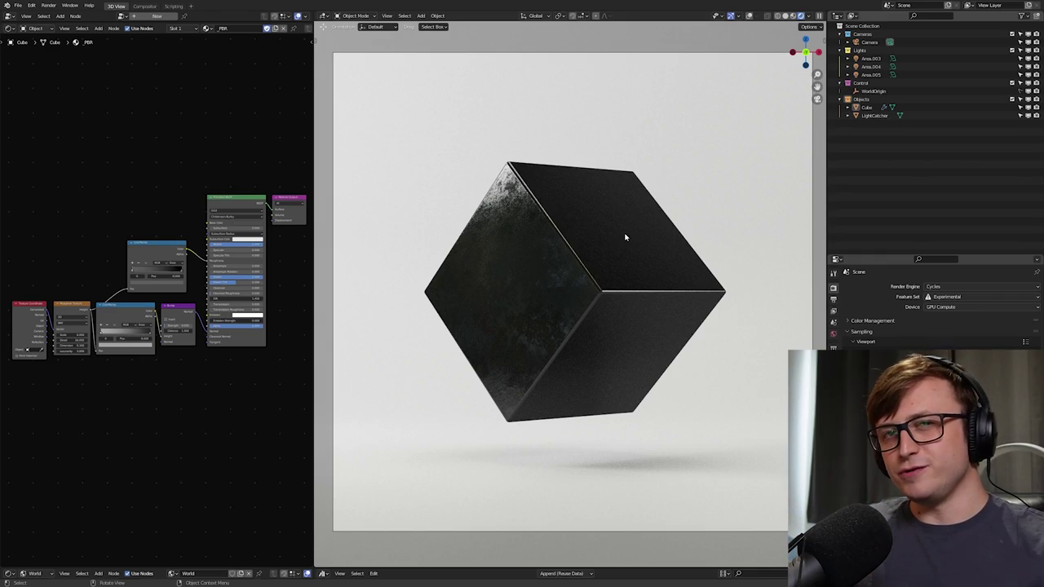
drag(311, 569, 311, 425)
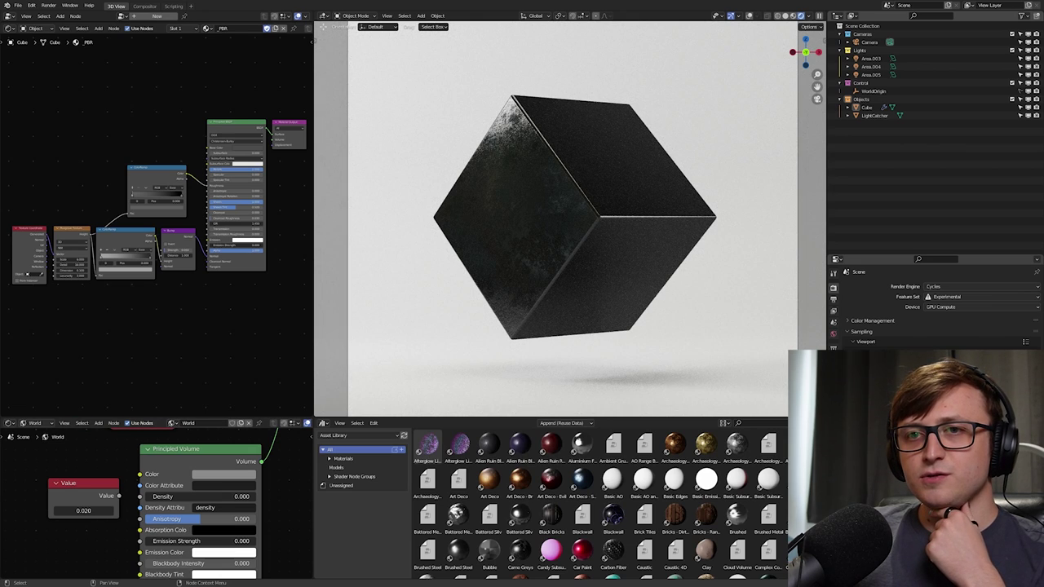
drag(4, 413, 135, 511)
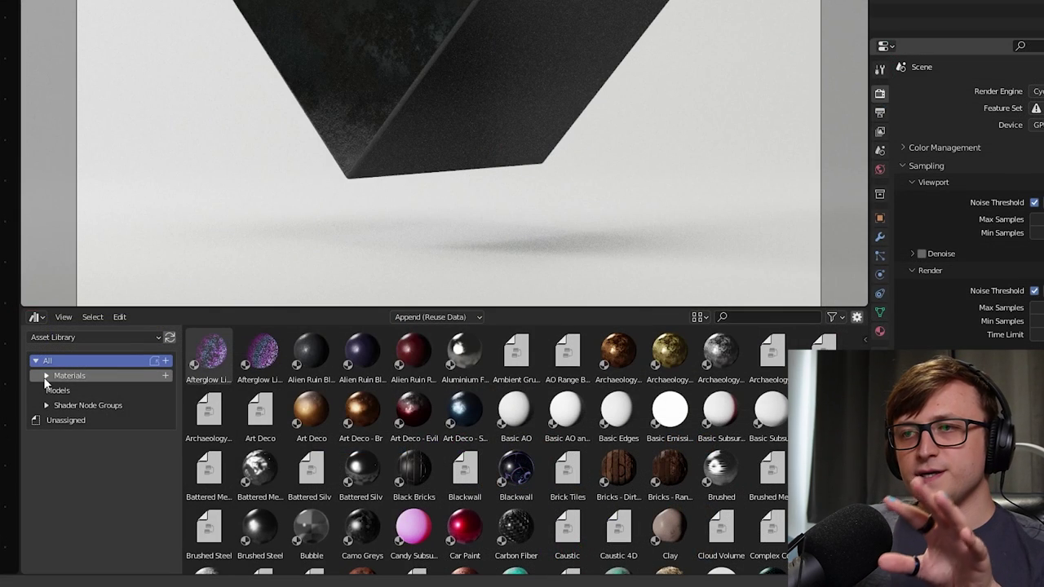
Step: Show the Community catalog under Materials in the asset browser and select all of its materials
click(46, 376)
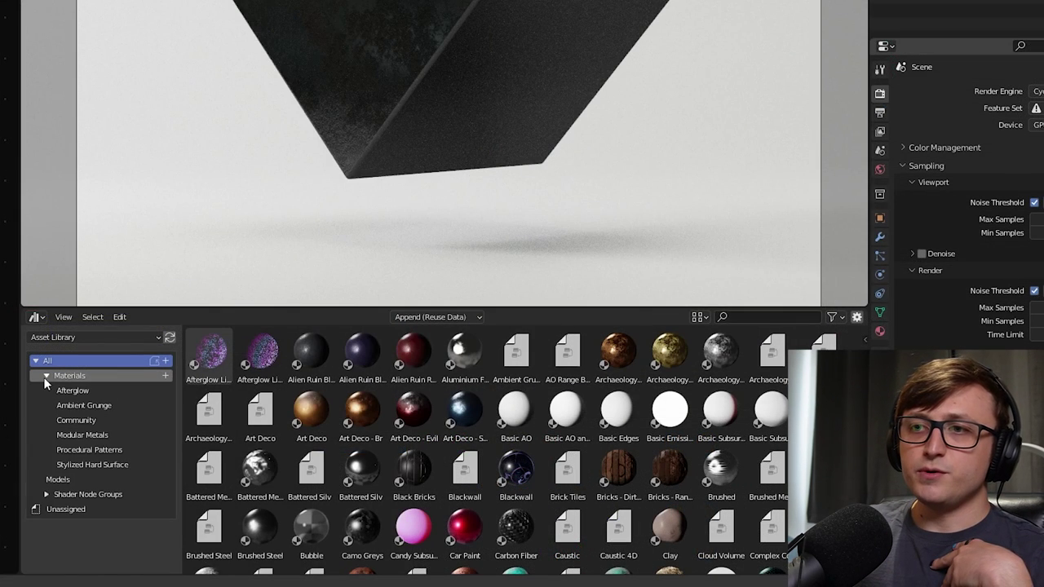
click(78, 374)
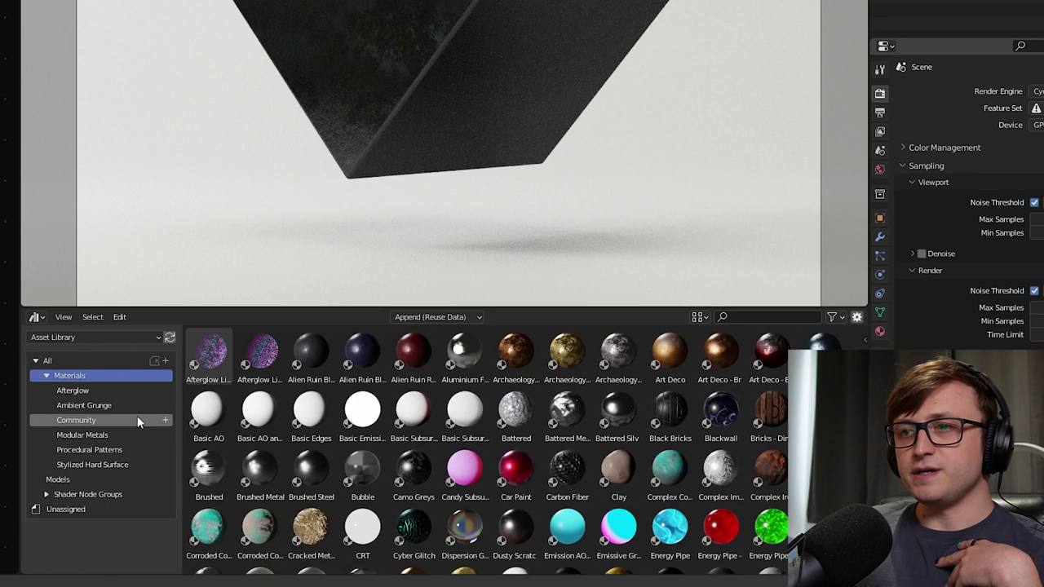
click(106, 417)
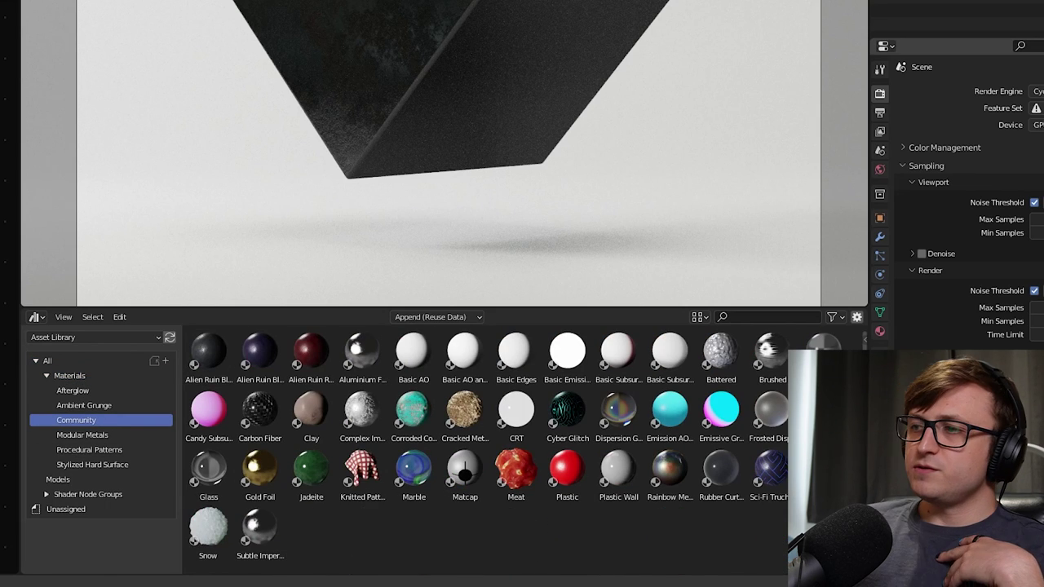
drag(808, 548, 198, 356)
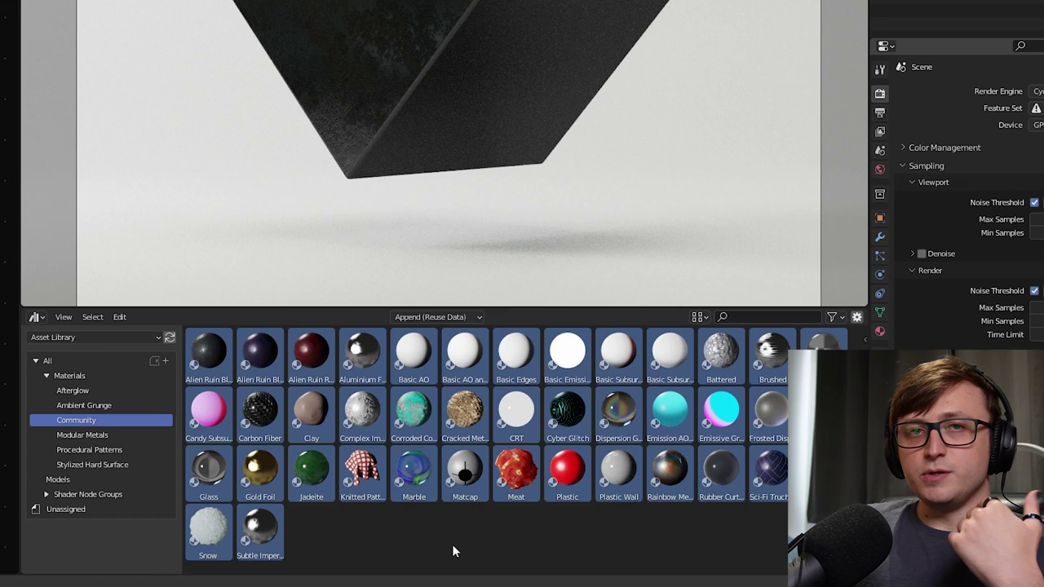
Step: Try the Alien Ruin Blackish, Complex Imperfections and Dispersion library materials on the cube in turn
click(203, 351)
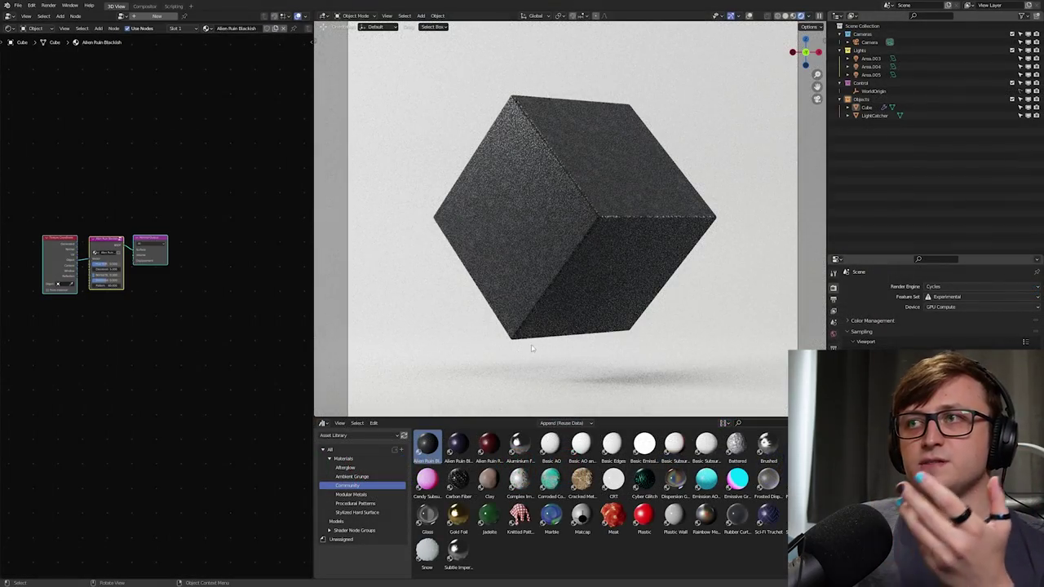
scroll(531, 348, up, 4)
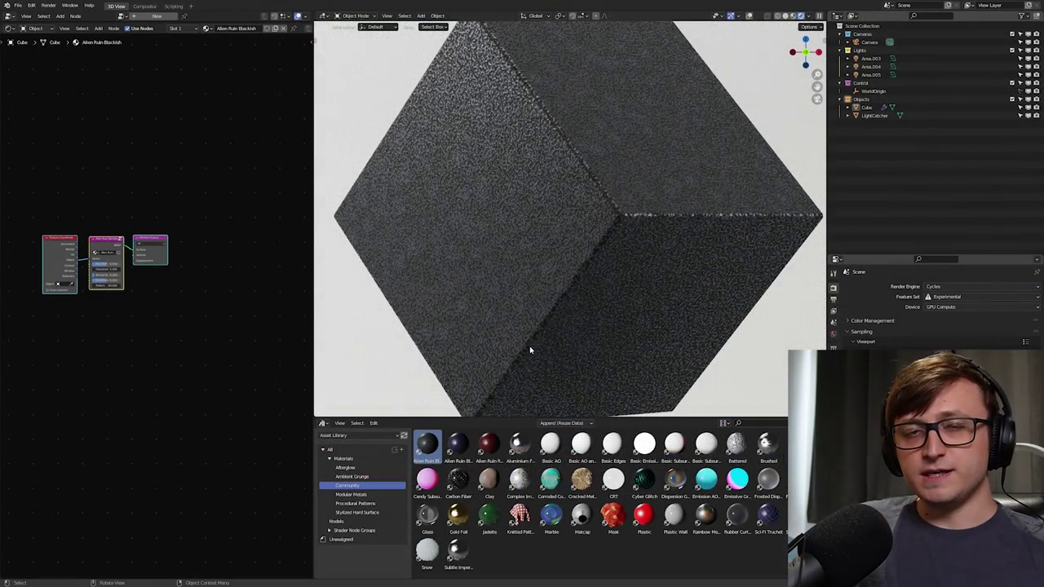
drag(520, 479, 579, 296)
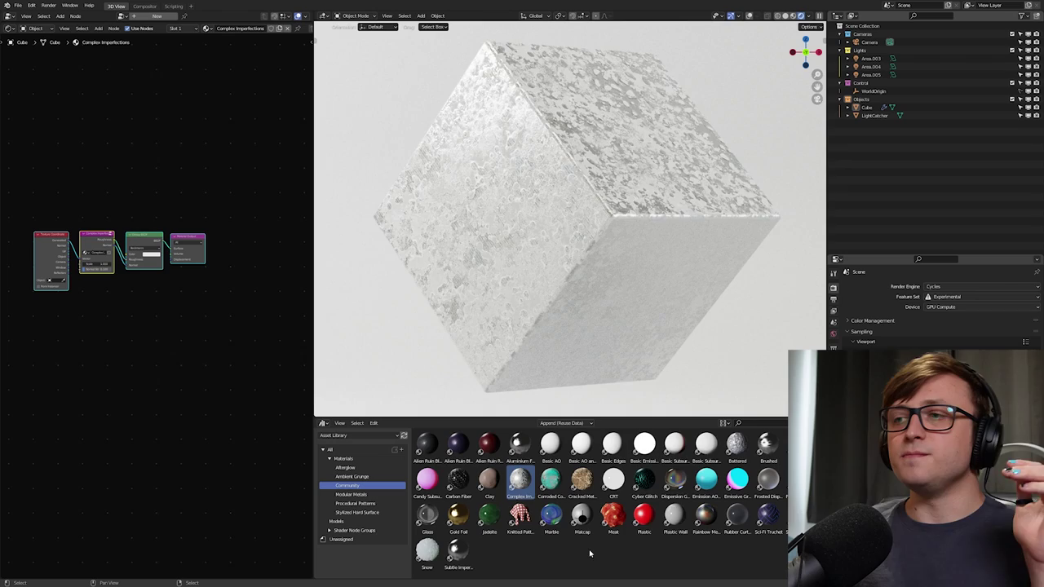
drag(675, 479, 604, 318)
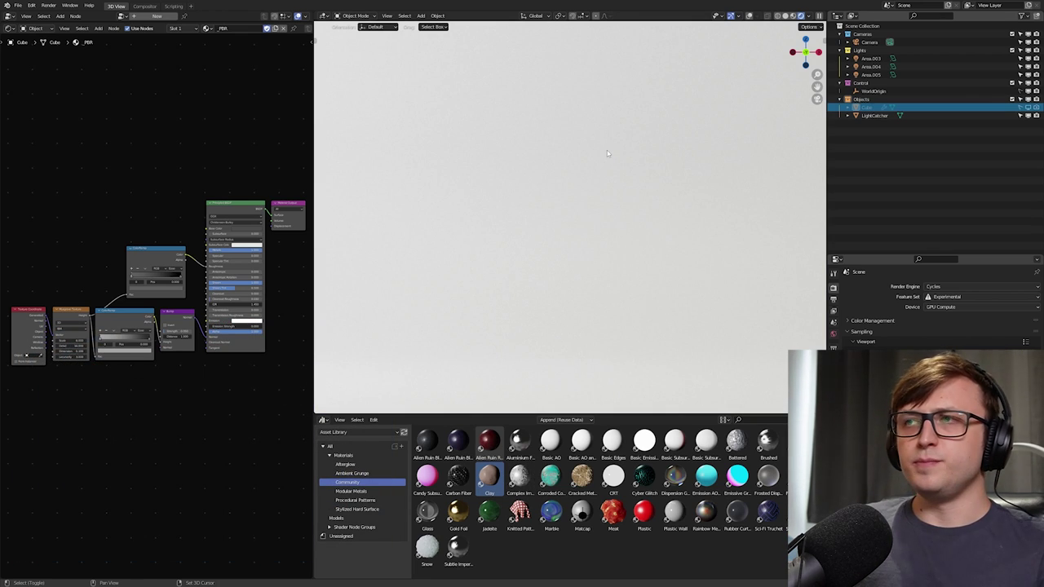
Step: Add a monkey mesh with level 2 subdivision and scale it to about 0.43
key(shift+a)
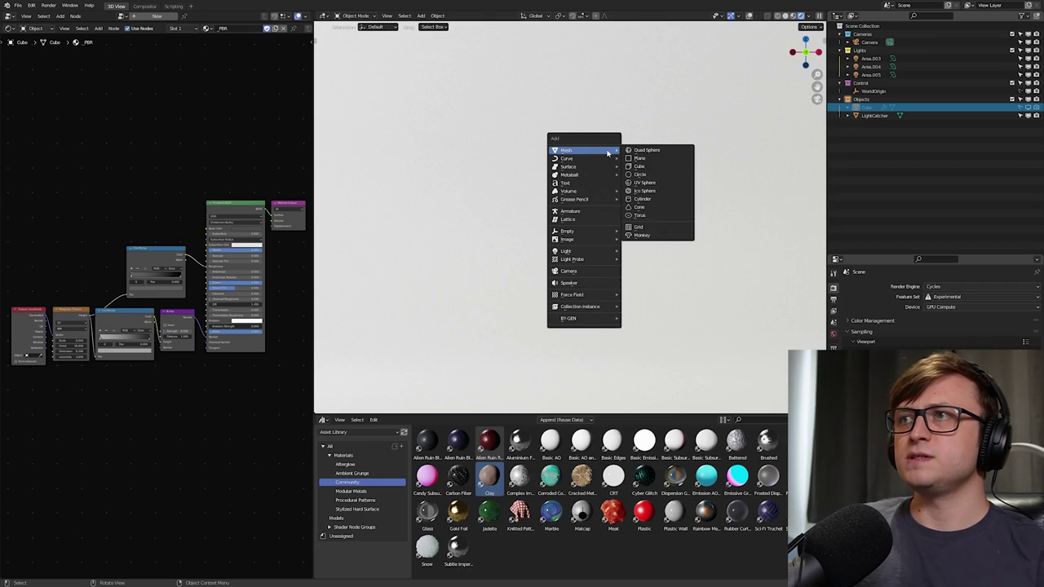
click(640, 235)
key(ctrl+2)
key(s)
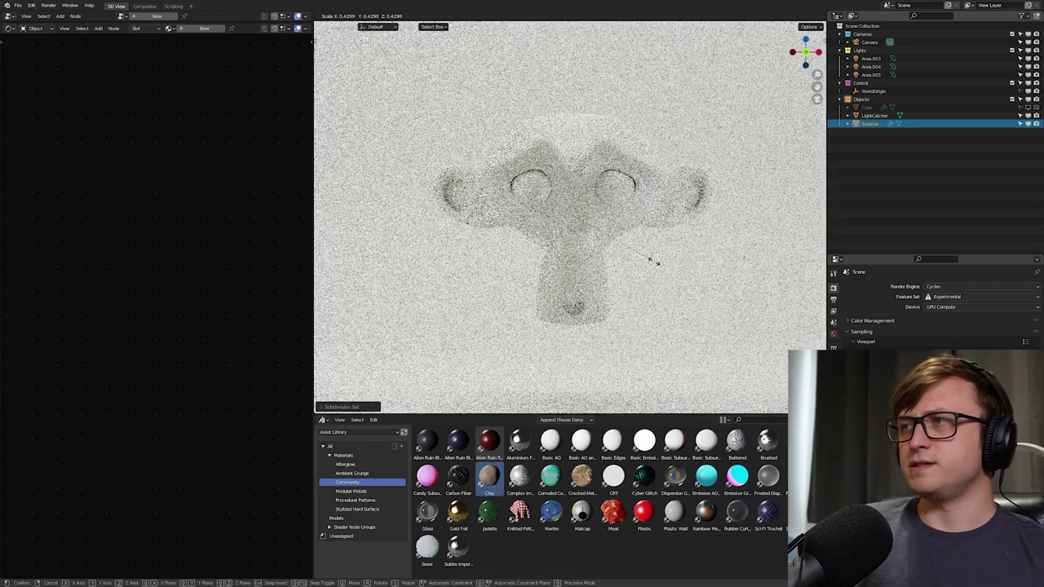
click(653, 261)
Step: Apply the Clay material to the monkey head and rotate the head freely to show the surface from several angles
drag(489, 476, 548, 311)
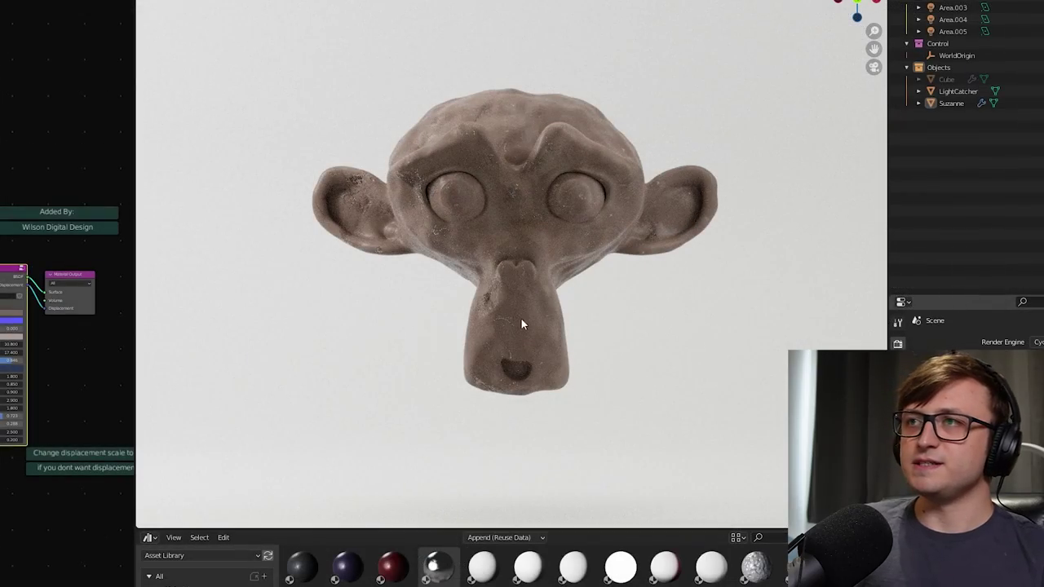
click(511, 366)
key(r)
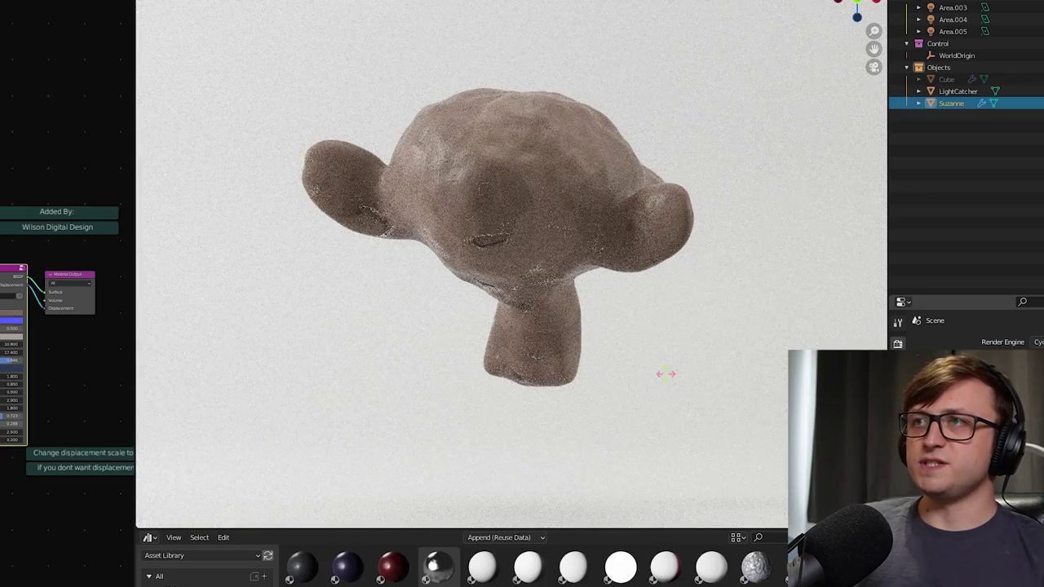
click(604, 367)
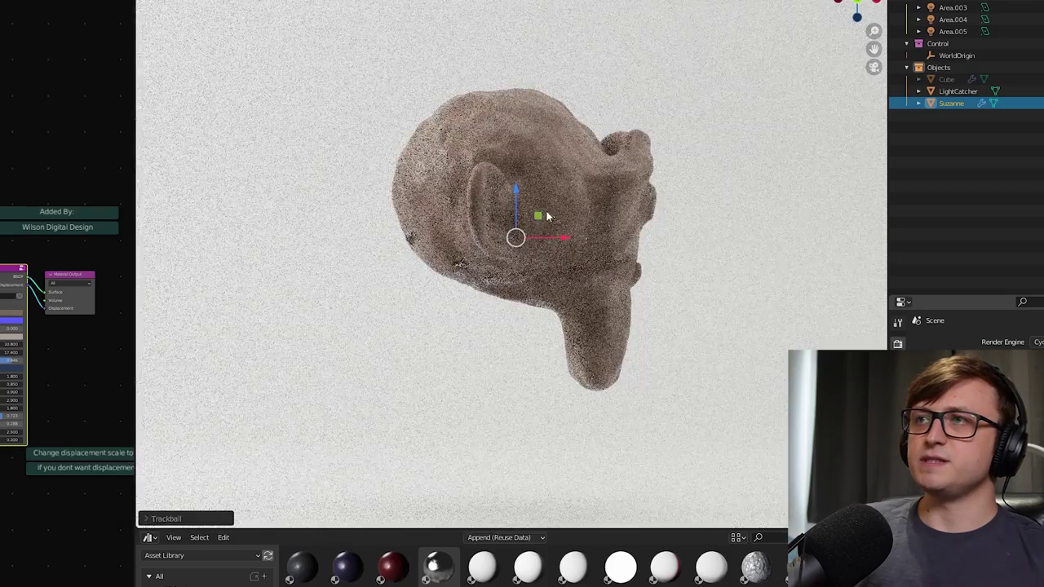
right_click(551, 209)
click(552, 209)
key(r)
key(r)
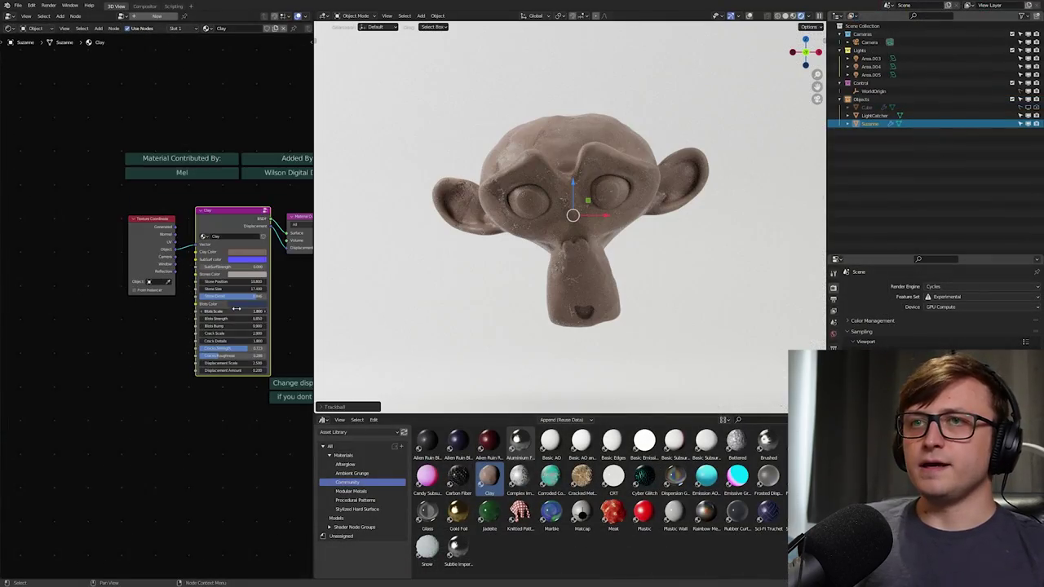
Step: Set the Clay node's Clay Color to a dark blue with hue 0.604, saturation 0.787 and value 0.188
scroll(236, 309, up, 4)
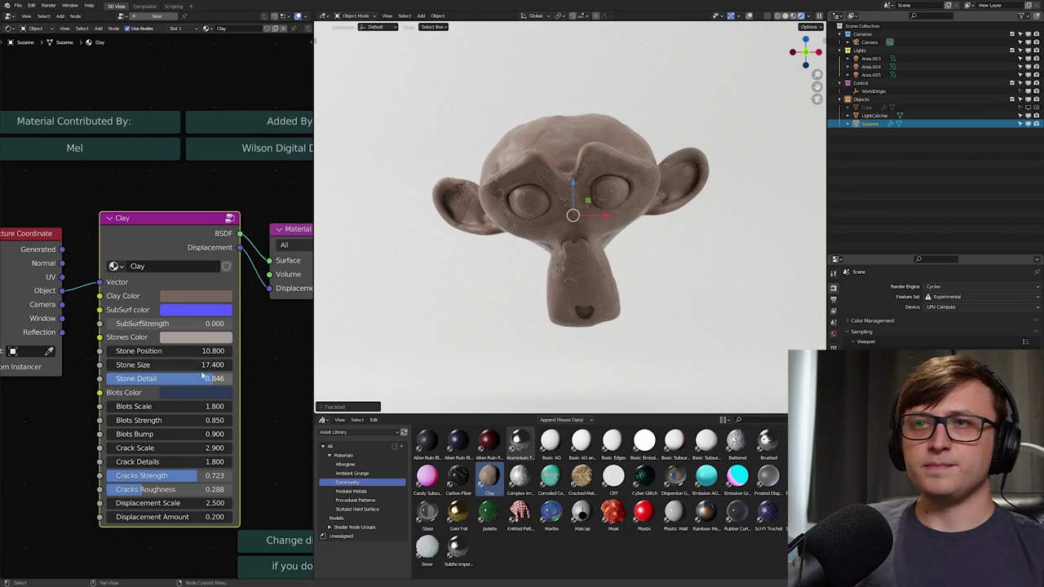
click(195, 295)
click(225, 139)
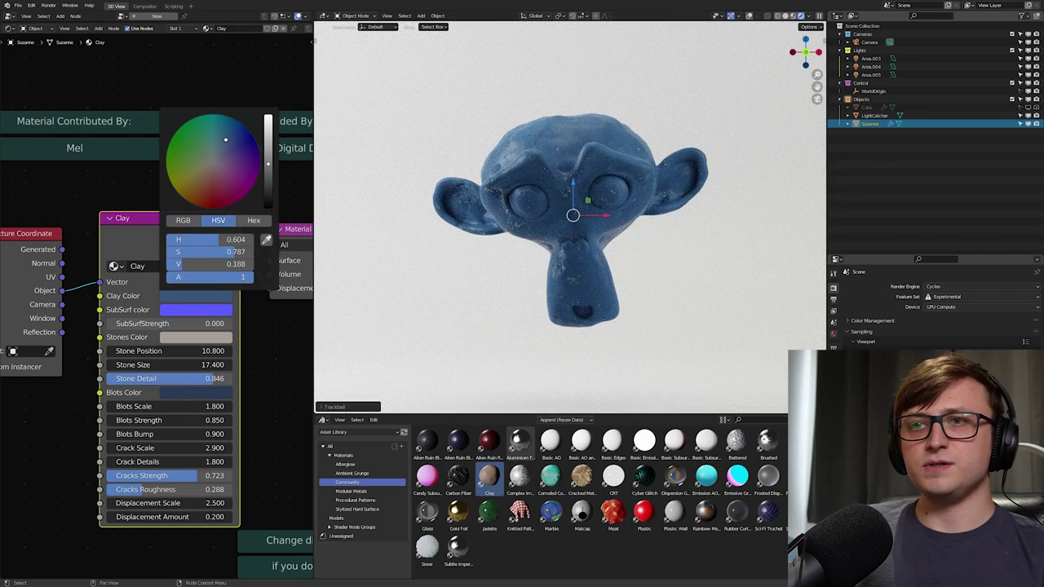
scroll(527, 217, up, 3)
scroll(563, 285, down, 2)
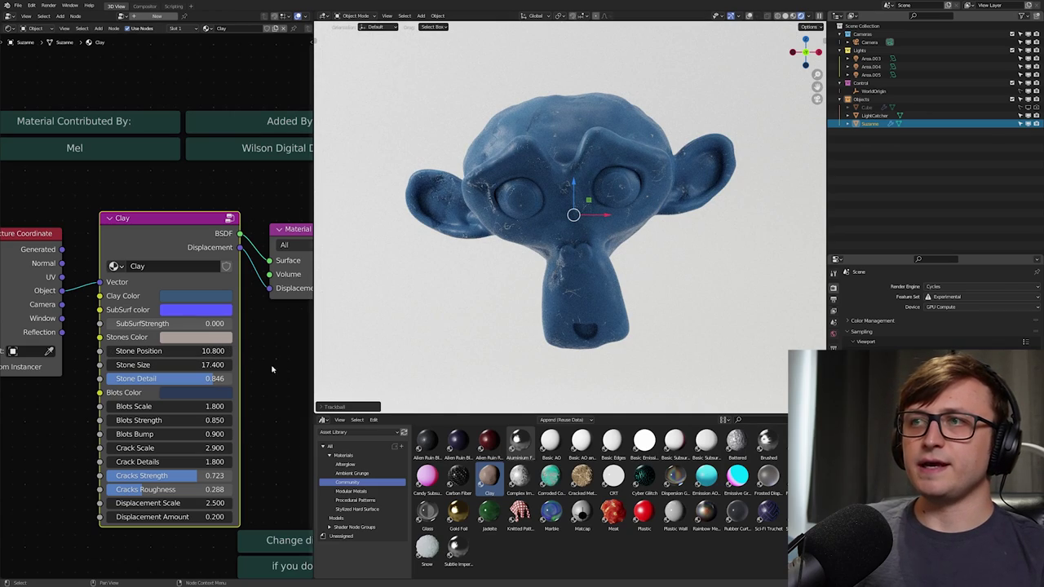
Step: Rotate the monkey head freely with trackball rotation and enlarge it by a factor of about 1.09
key(r)
key(r)
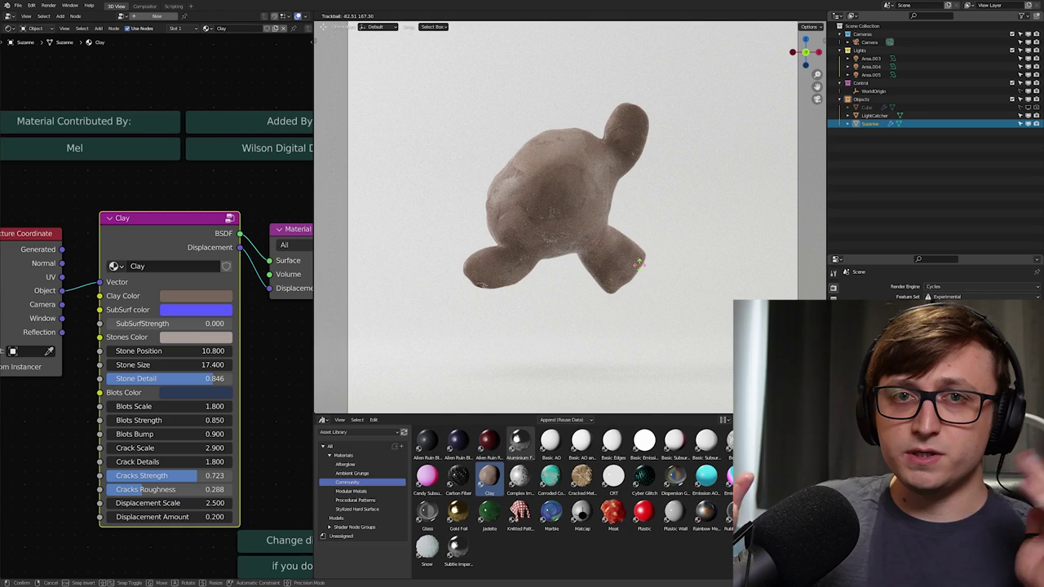
key(Escape)
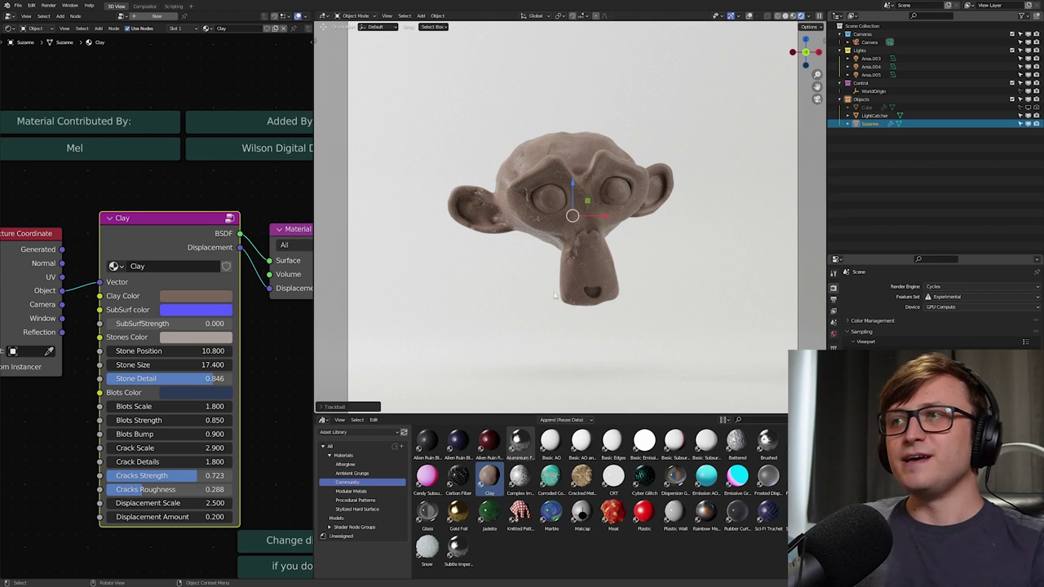
key(s)
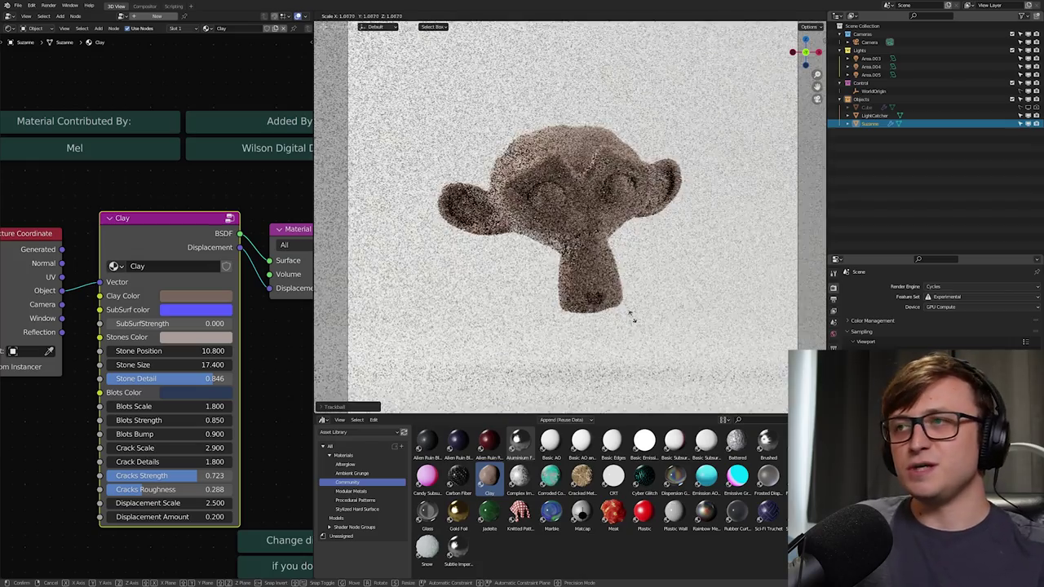
click(632, 315)
shift+middle_drag(571, 172, 609, 280)
scroll(608, 280, up, 4)
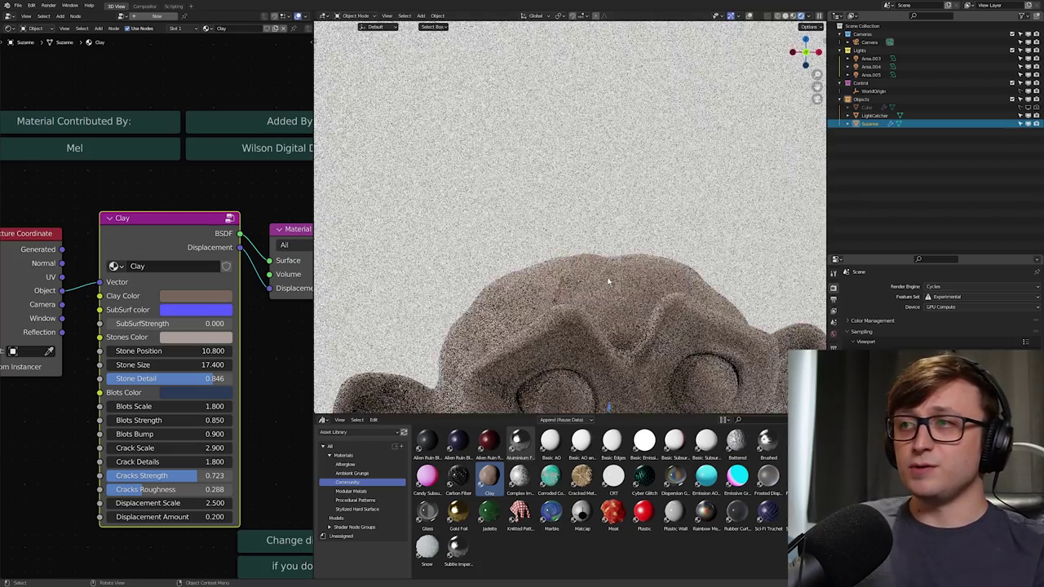
scroll(573, 299, down, 5)
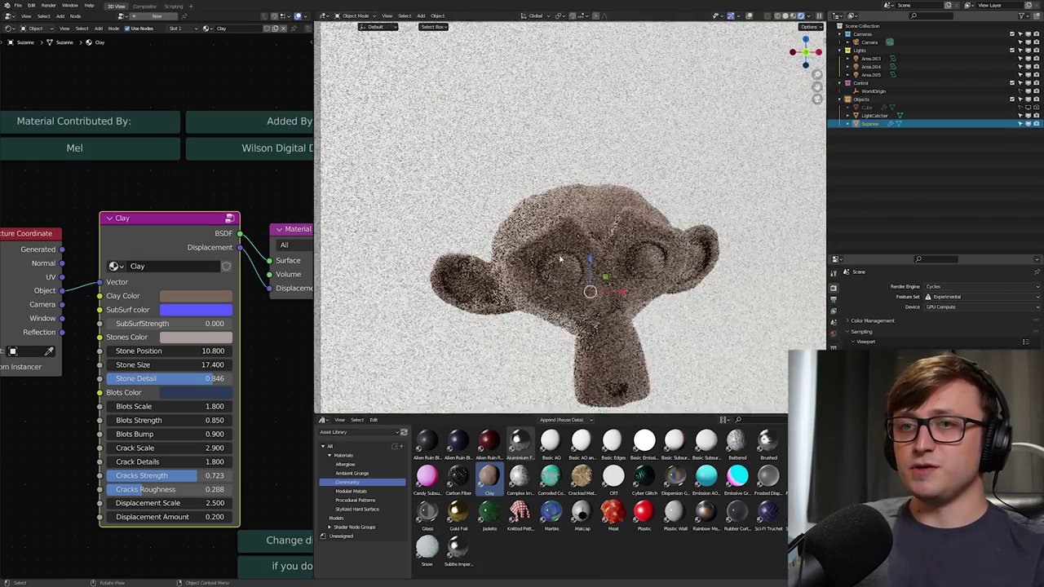
Step: Try a Displacement Scale of 11 on the Clay node, and undo the displacement change
middle_drag(216, 488, 193, 320)
scroll(184, 330, up, 1)
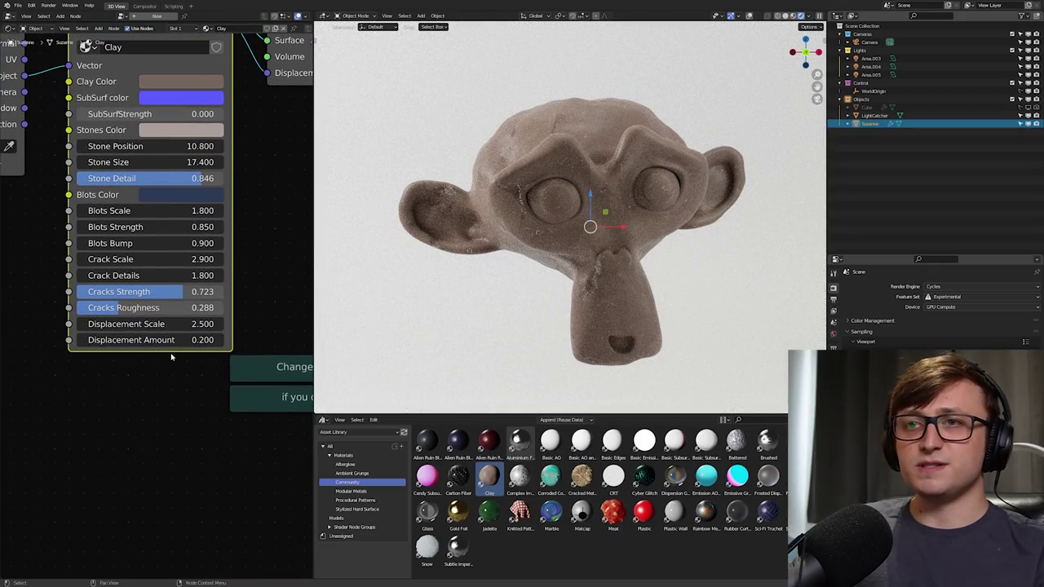
double_click(147, 324)
text(21)
key(Return)
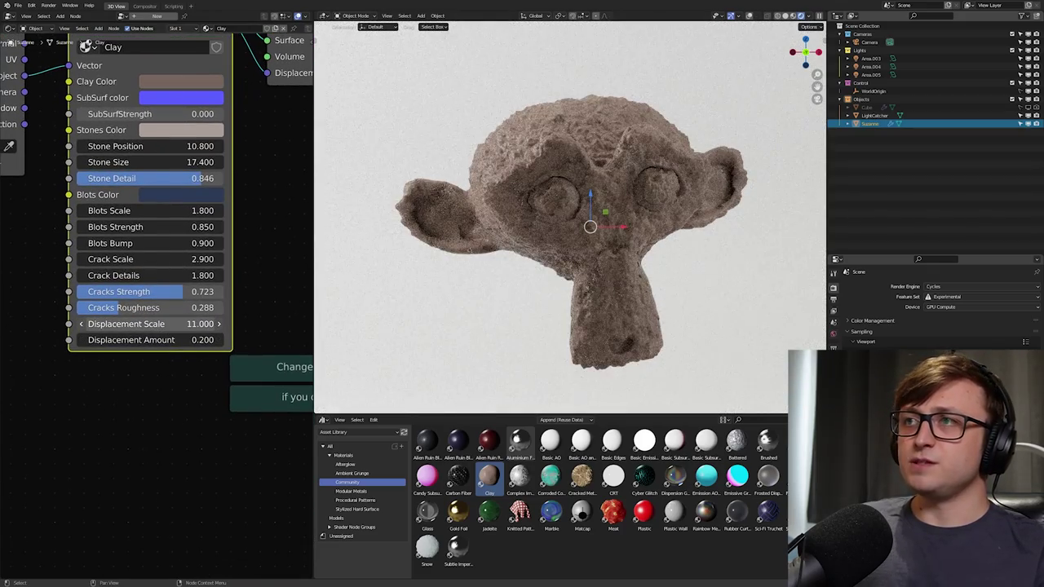
drag(151, 324, 128, 339)
key(ctrl+z)
scroll(158, 372, down, 3)
middle_drag(158, 373, 165, 438)
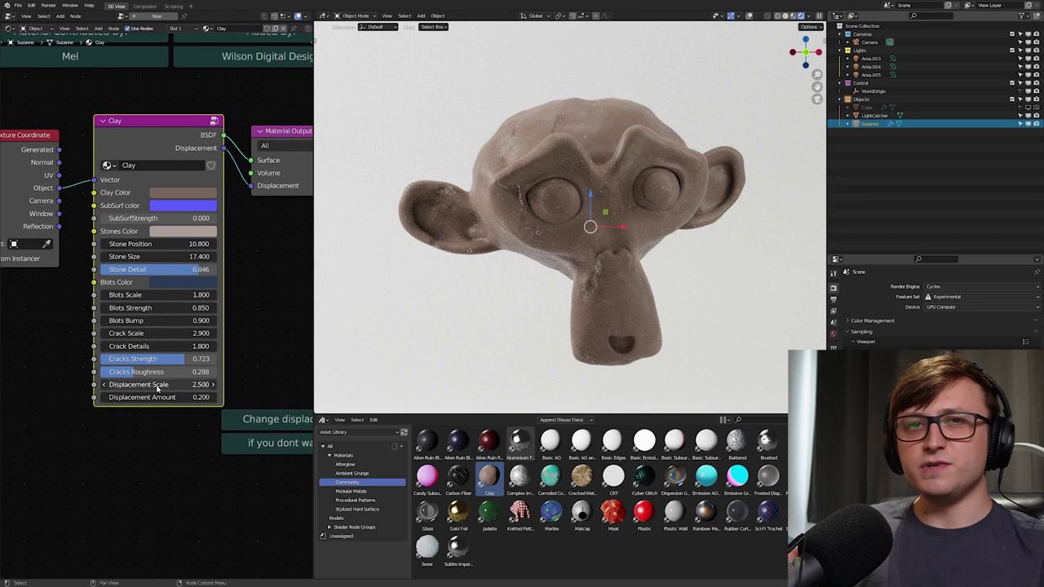
Step: Switch the render engine to Eevee and deselect the monkey head
scroll(575, 263, down, 3)
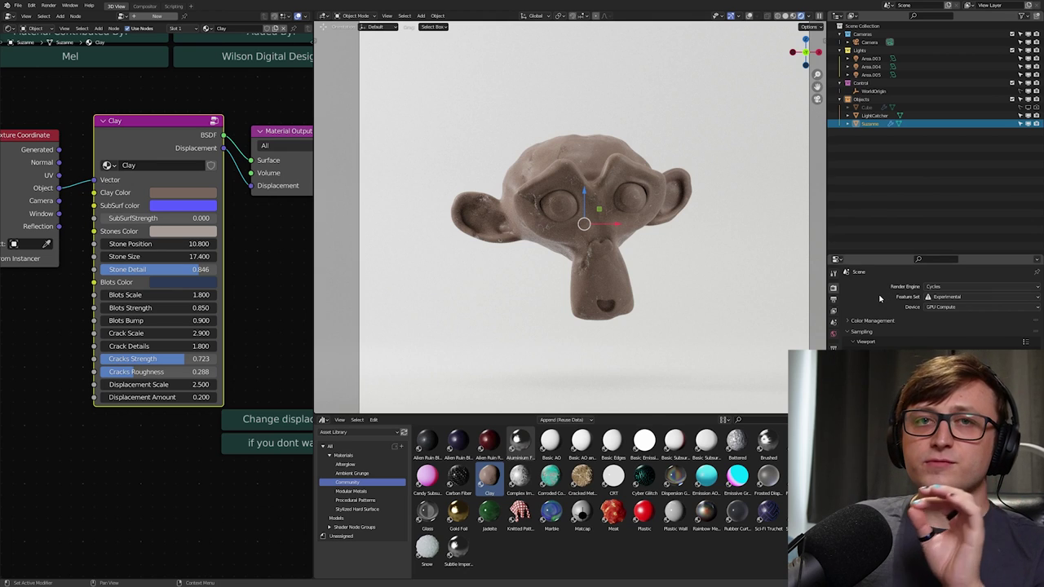
ctrl+scroll(954, 287, down, 1)
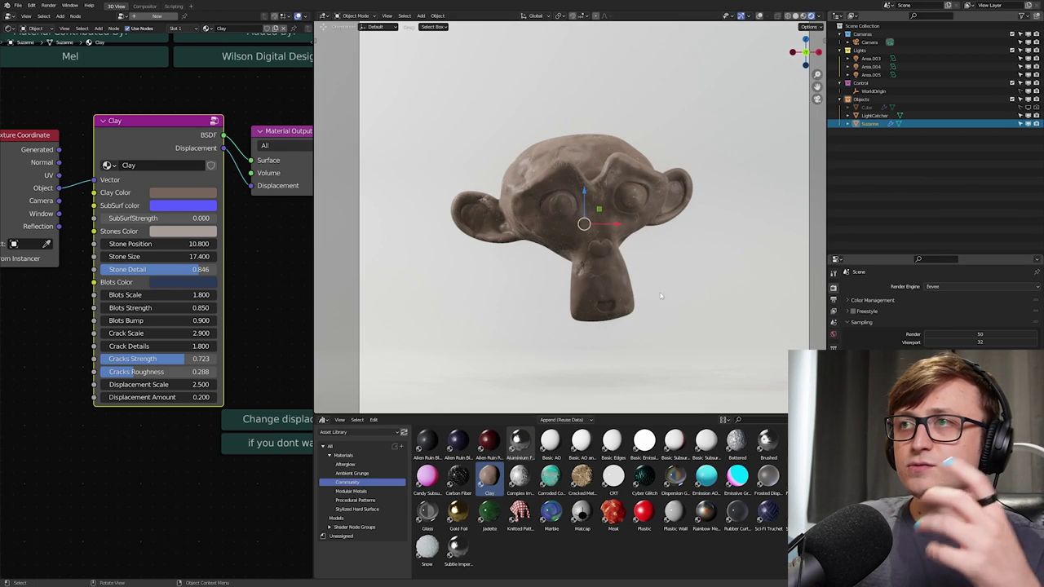
scroll(610, 277, up, 2)
click(492, 127)
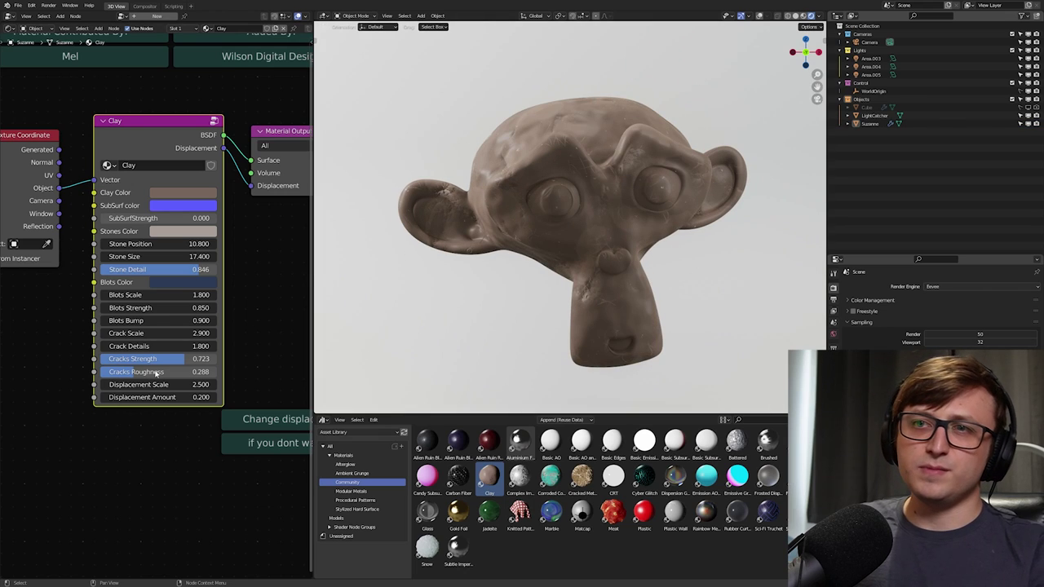
Step: Switch the render engine to Cycles and hide the monkey head
mouse_move(155, 397)
mouse_down()
mouse_move(249, 397)
mouse_move(155, 397)
mouse_up()
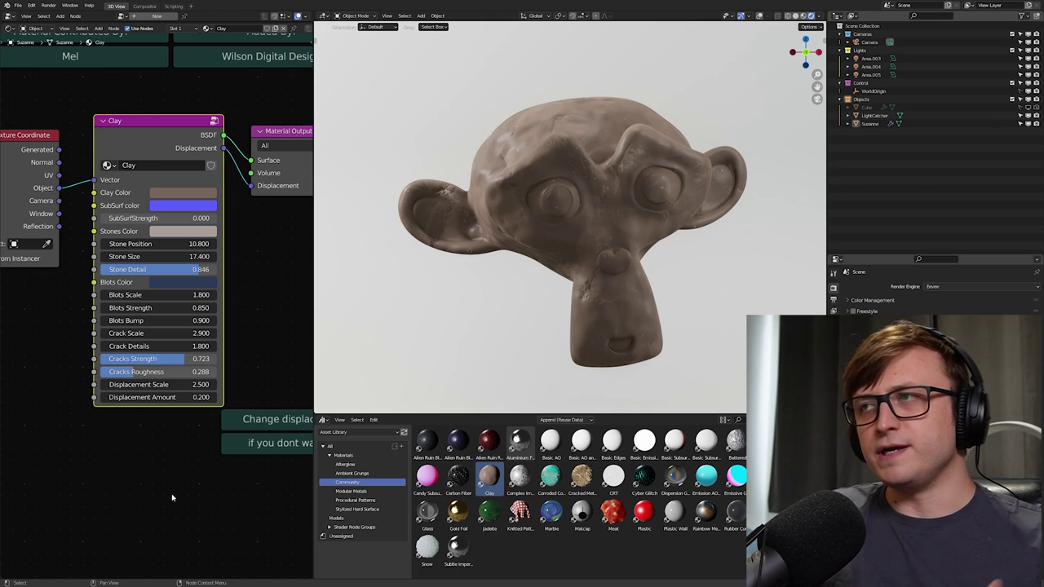
click(962, 286)
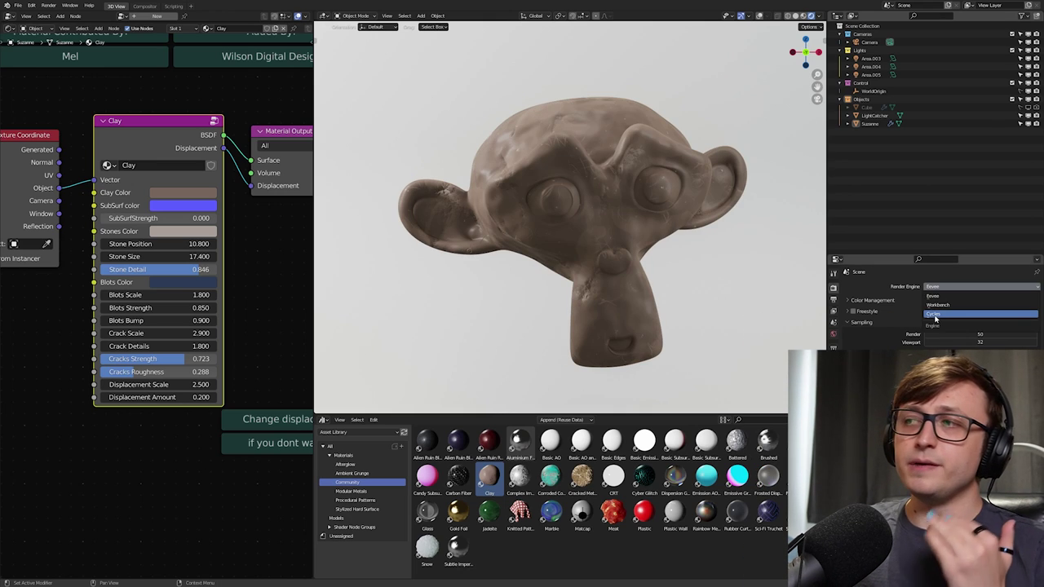
click(935, 316)
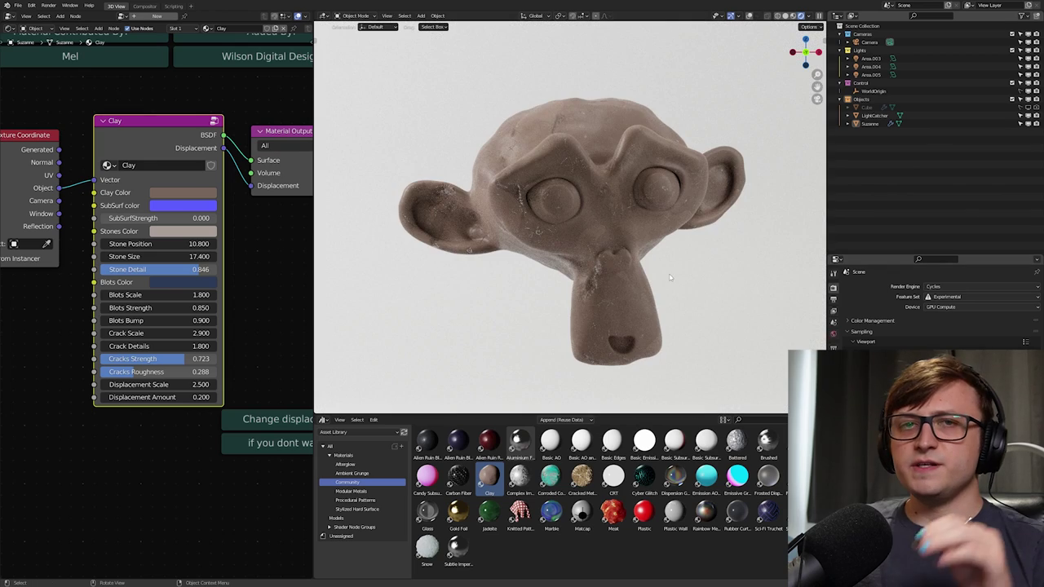
click(1028, 124)
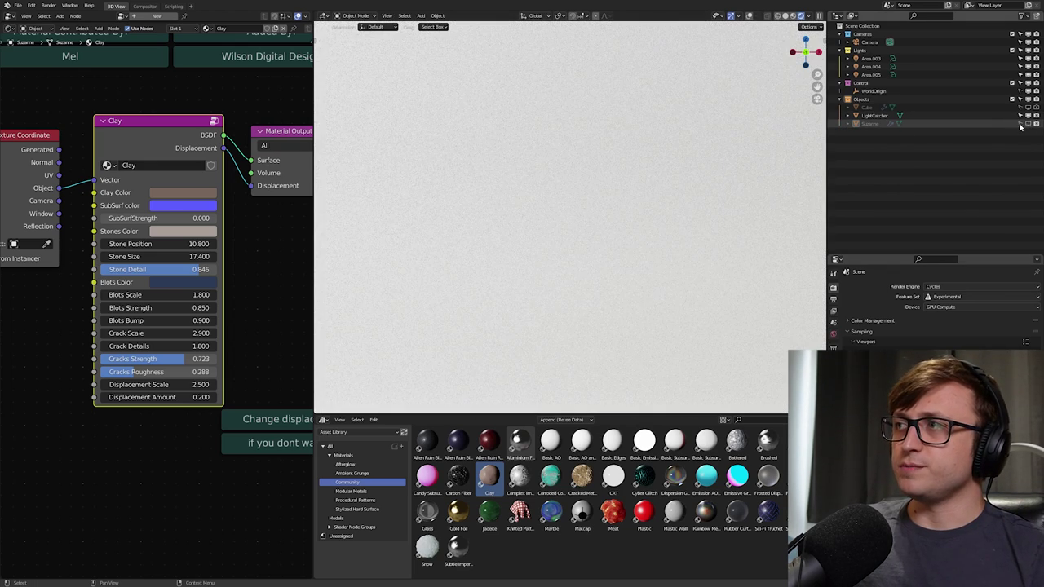
Step: Add a UV sphere at the centre of the scene and scale it down to less than half its size
key(shift+a)
mouse_move(473, 180)
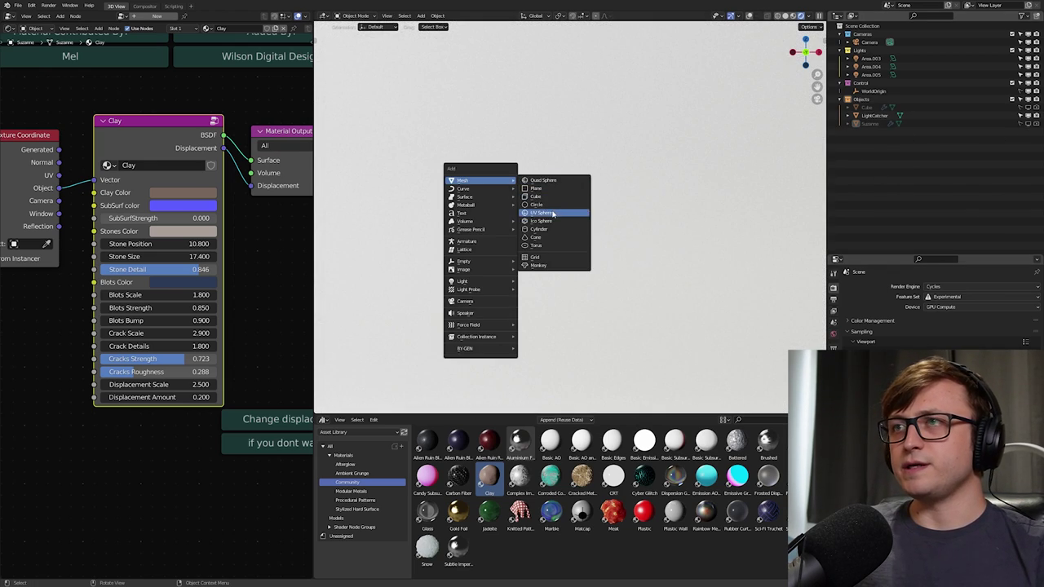
click(553, 213)
right_click(637, 252)
click(637, 251)
key(s)
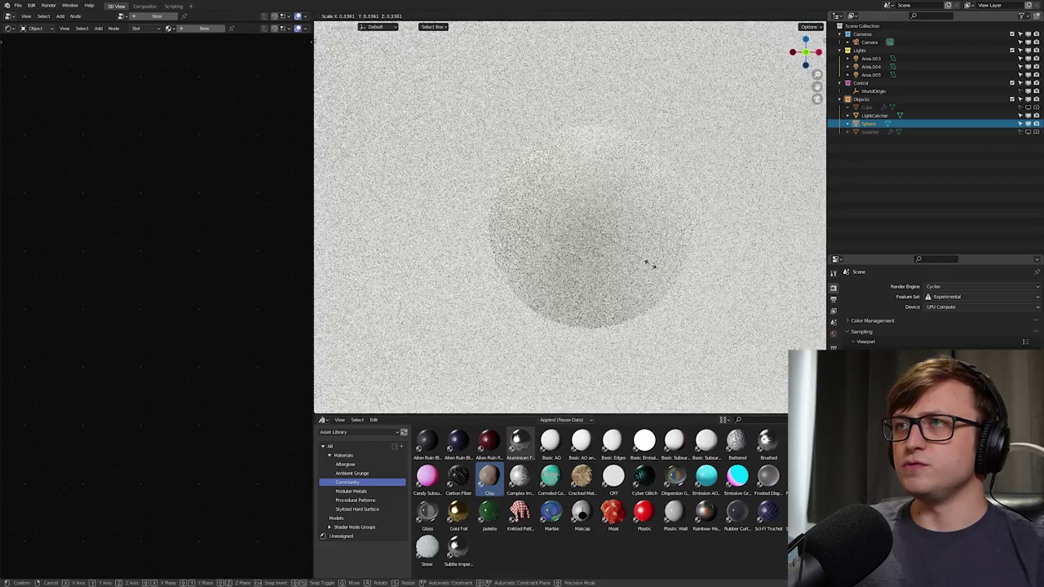
click(650, 264)
Step: Apply the community Marble material to the sphere and rotate the sphere freely with trackball rotation
drag(552, 512, 623, 251)
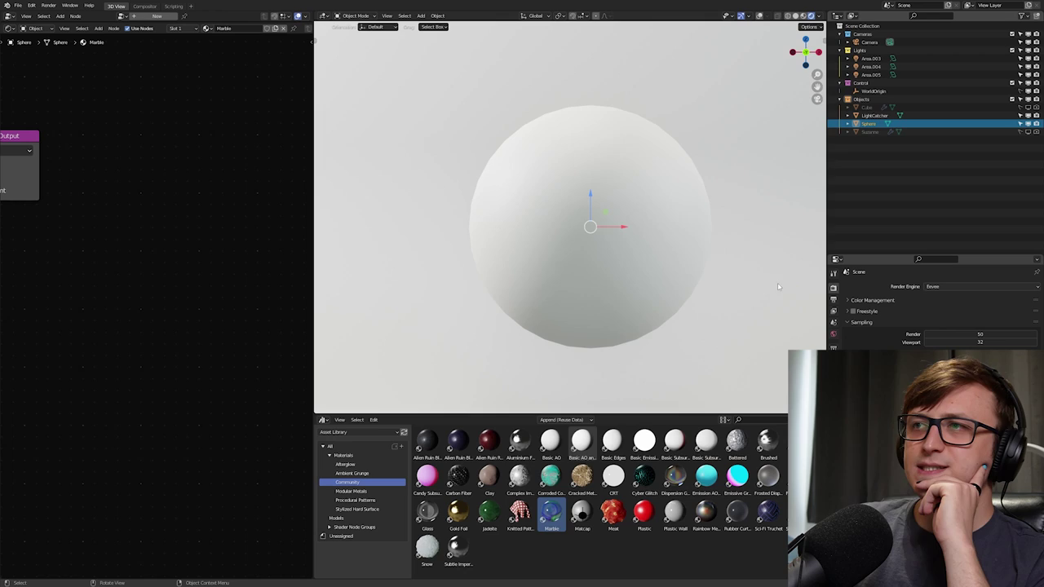
key(r)
key(r)
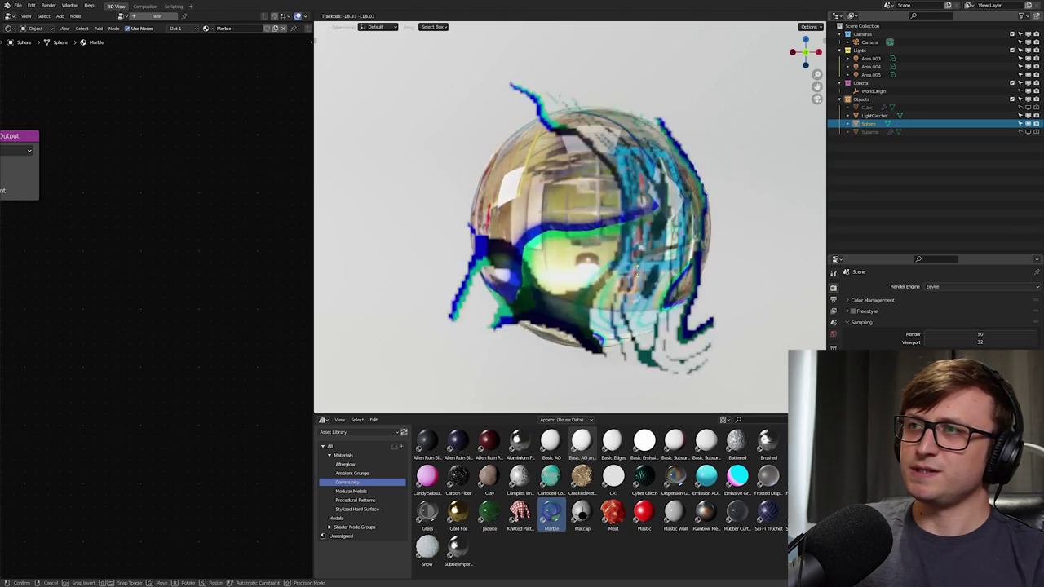
click(695, 225)
Step: Switch the render engine to Cycles and apply the community Meat material to the cube, shown in place of the sphere
click(946, 287)
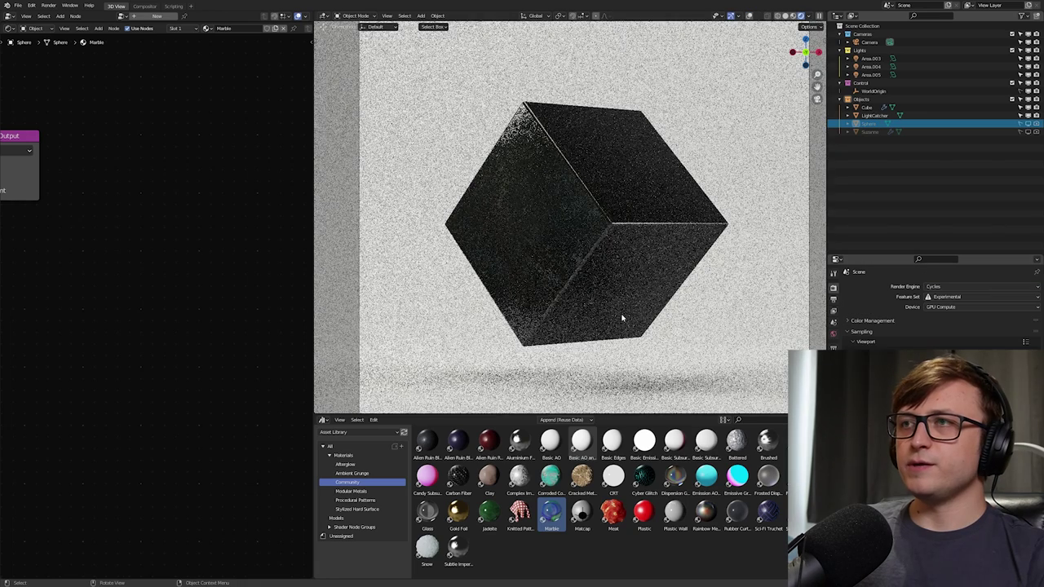
scroll(625, 318, up, 2)
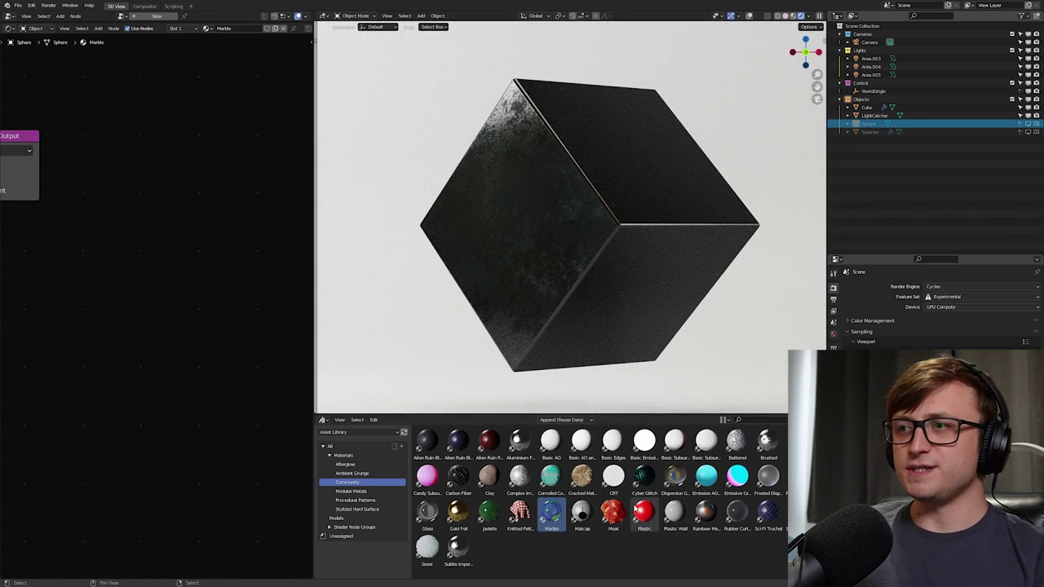
drag(613, 512, 593, 258)
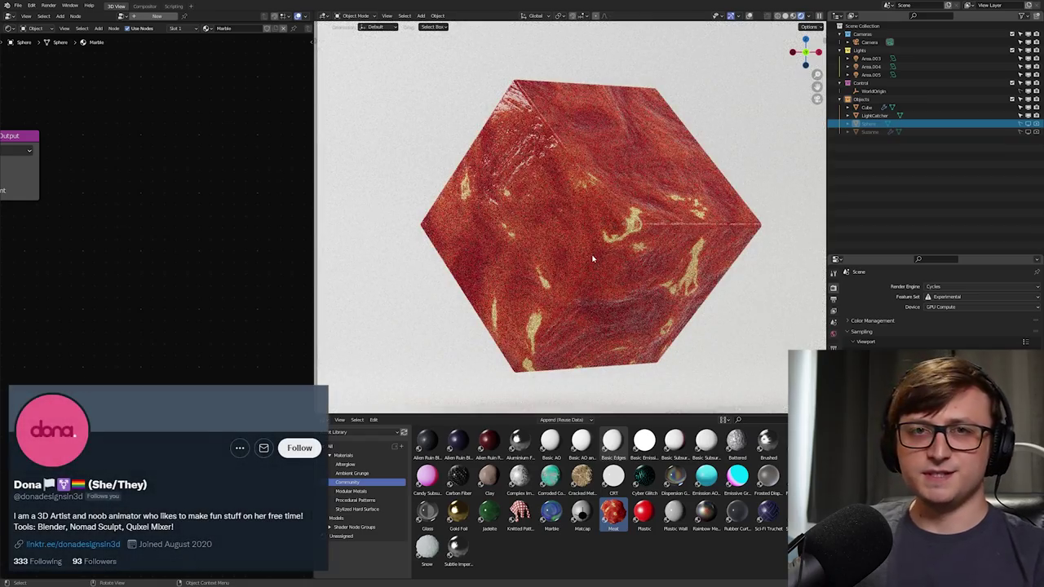
click(590, 256)
Step: Try turning the cube freely with trackball rotation to view the Meat material from other angles, without keeping the rotation
key(r)
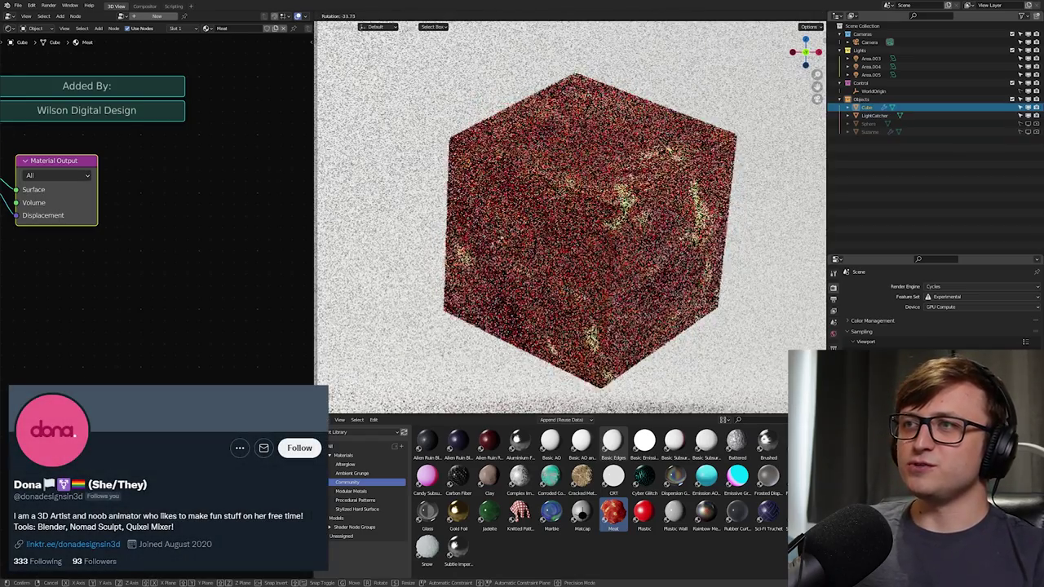
key(r)
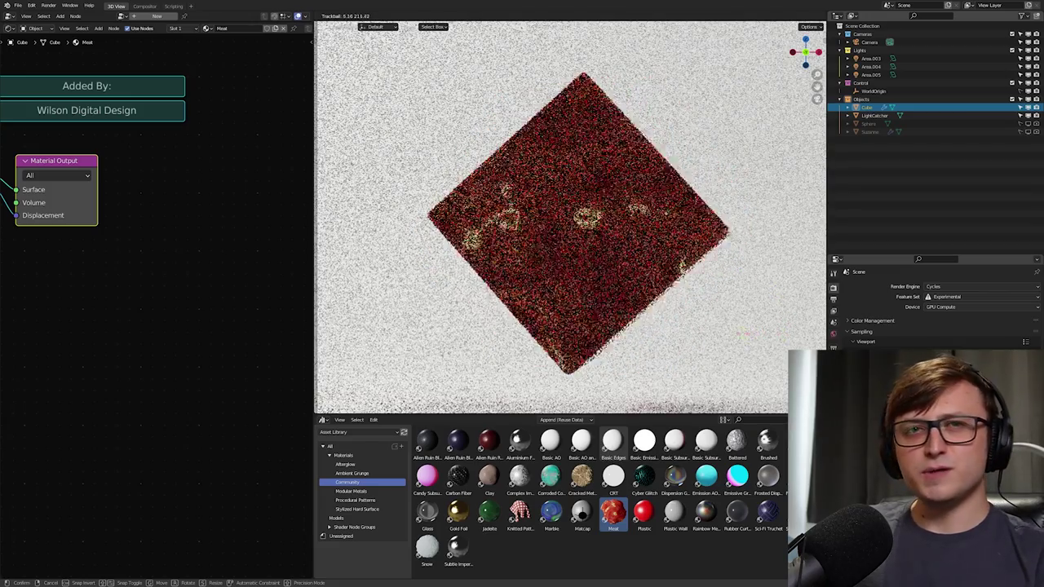
click(676, 332)
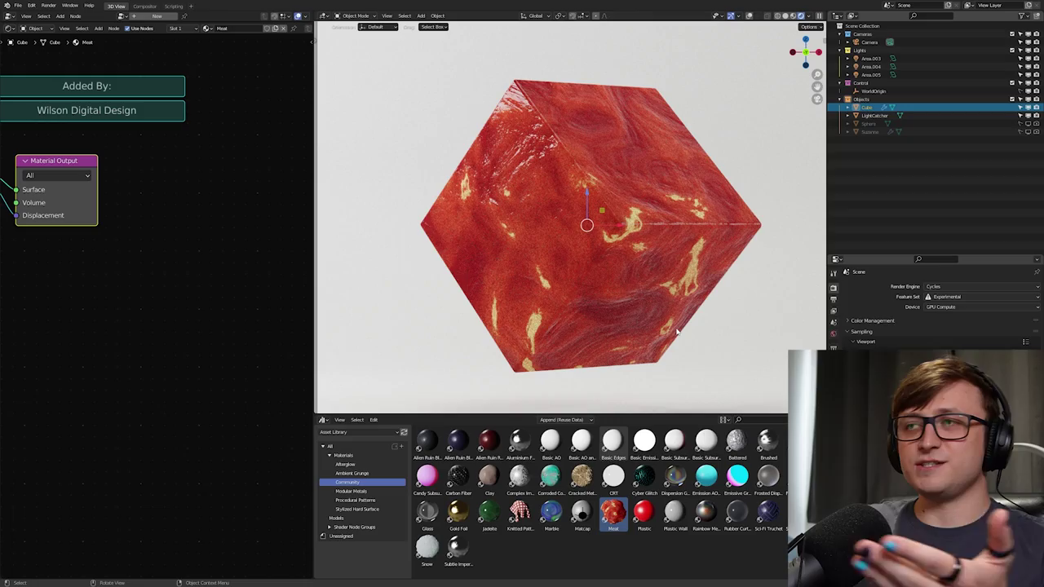
key(r)
key(r)
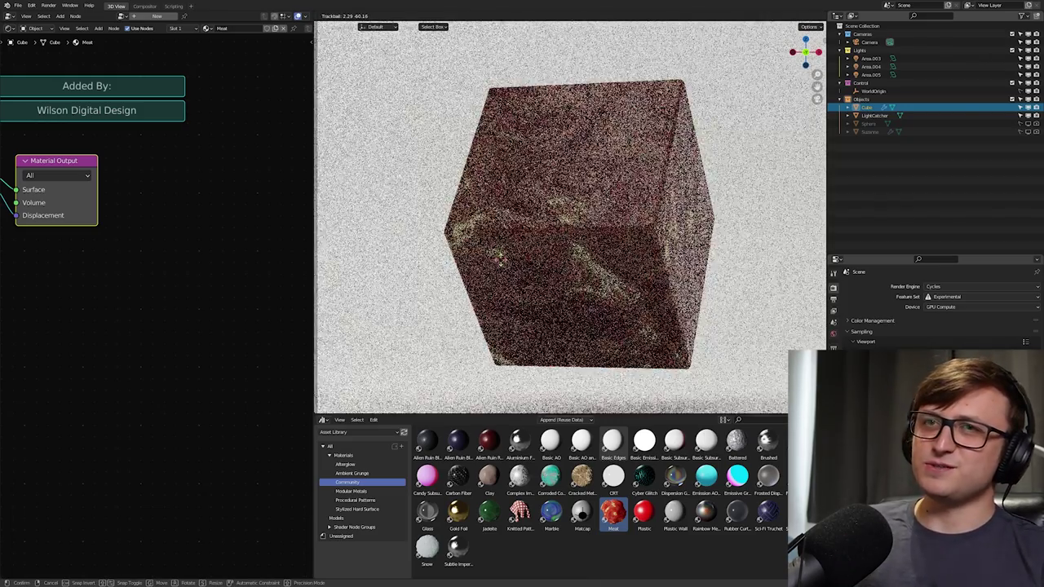
click(509, 252)
Step: Try a purple primary color with hue 0.699 and saturation 0.973 on the Meat node, and undo the color change
scroll(242, 399, down, 3)
middle_drag(166, 396, 332, 414)
scroll(214, 307, up, 3)
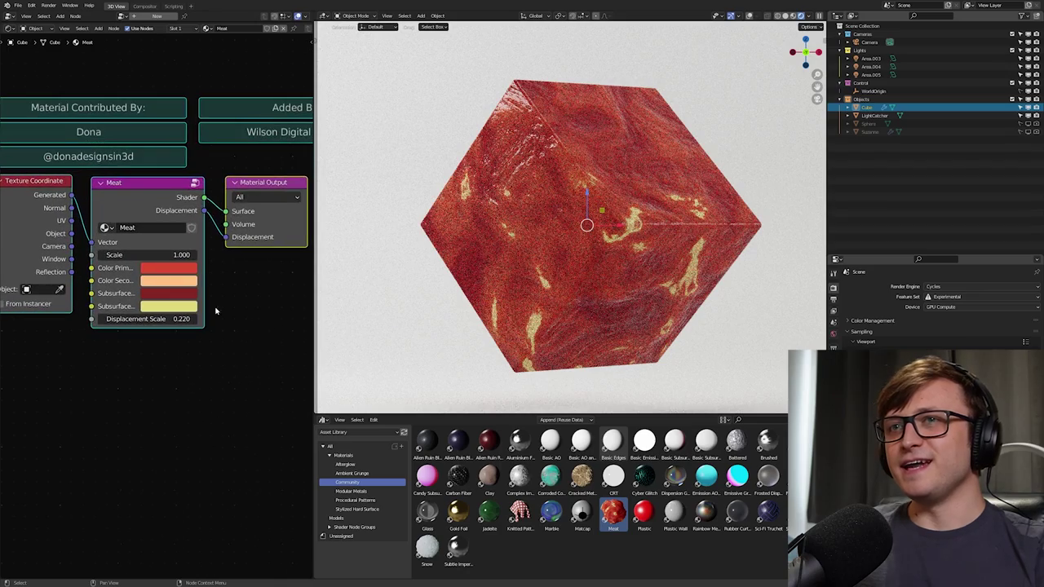
middle_drag(225, 316, 233, 343)
click(179, 299)
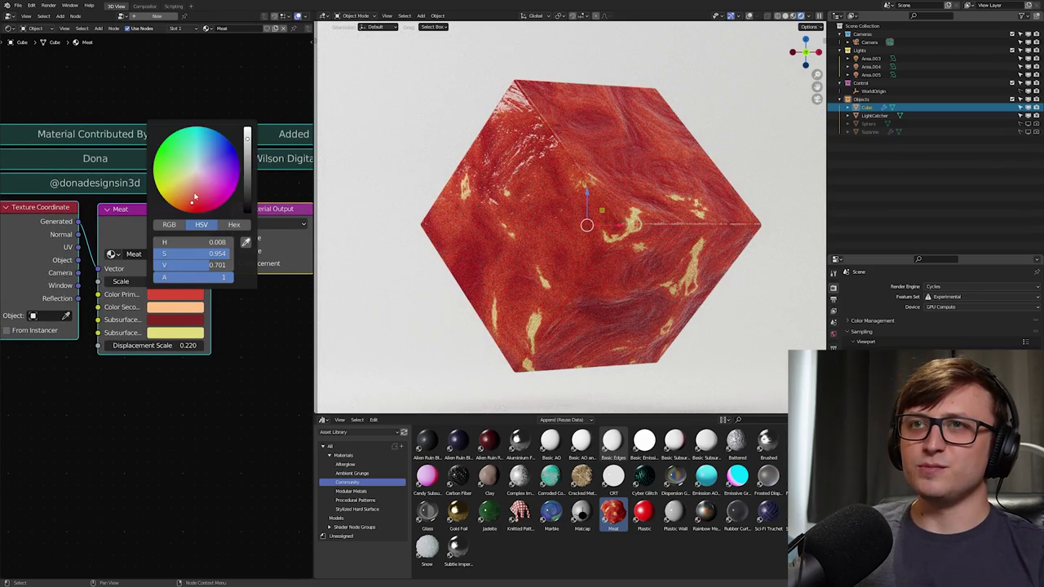
click(227, 165)
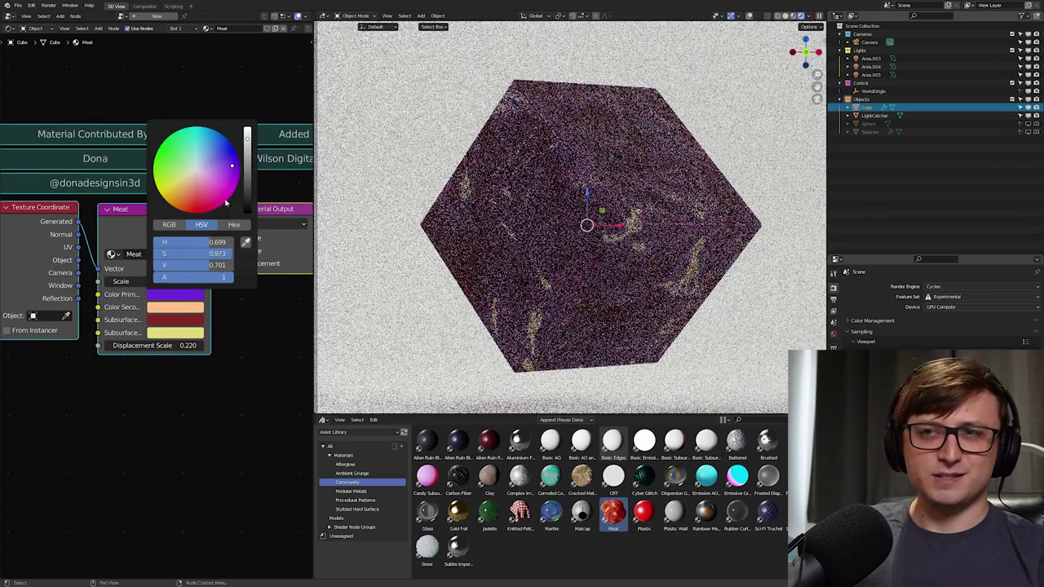
key(ctrl+z)
Step: Show the monkey head with the Meat material instead of the cube and try a Displacement Scale of 0.85 on the Meat node
drag(1027, 107, 1040, 136)
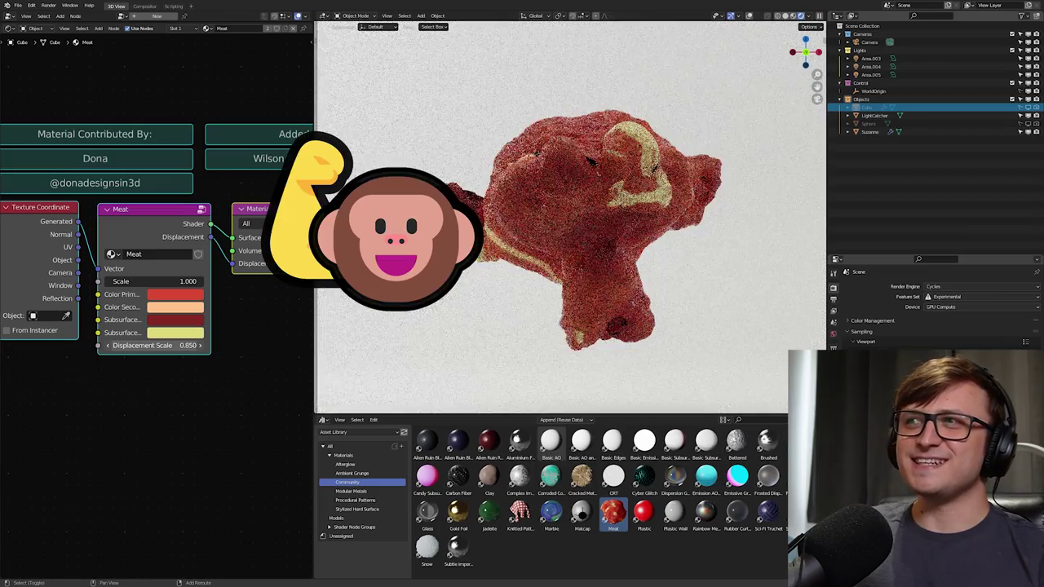
mouse_move(154, 345)
mouse_down()
mouse_move(84, 345)
mouse_move(470, 345)
mouse_move(164, 345)
mouse_up()
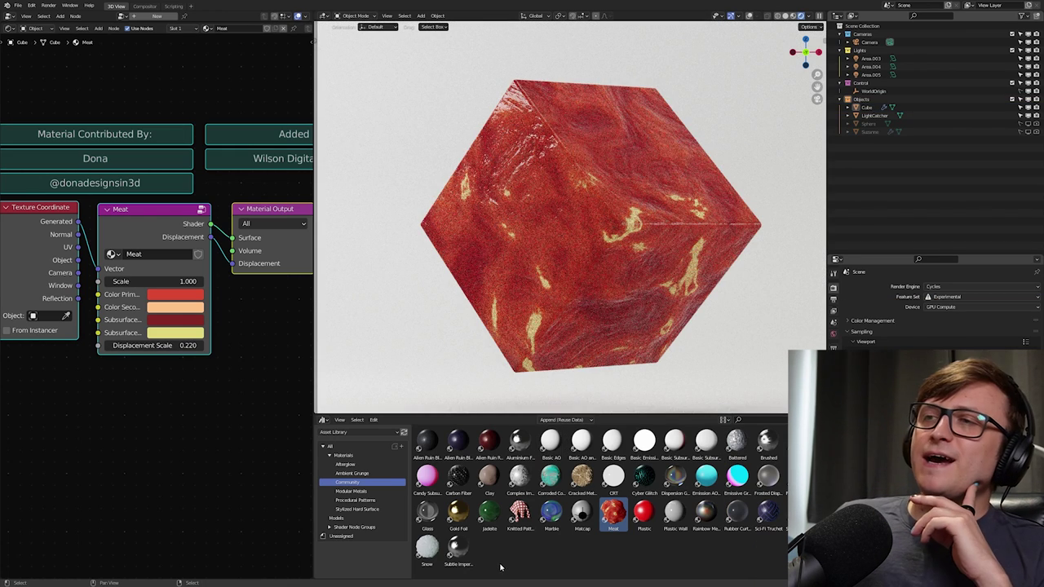
Step: Apply the community Carbon Fiber material to the cube
drag(459, 478, 610, 264)
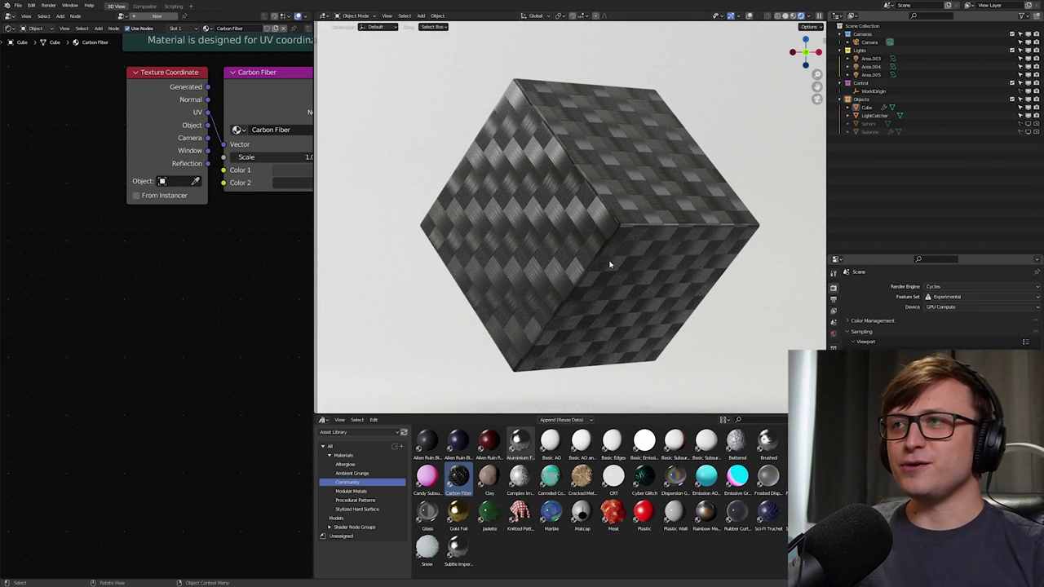
middle_drag(207, 285, 98, 479)
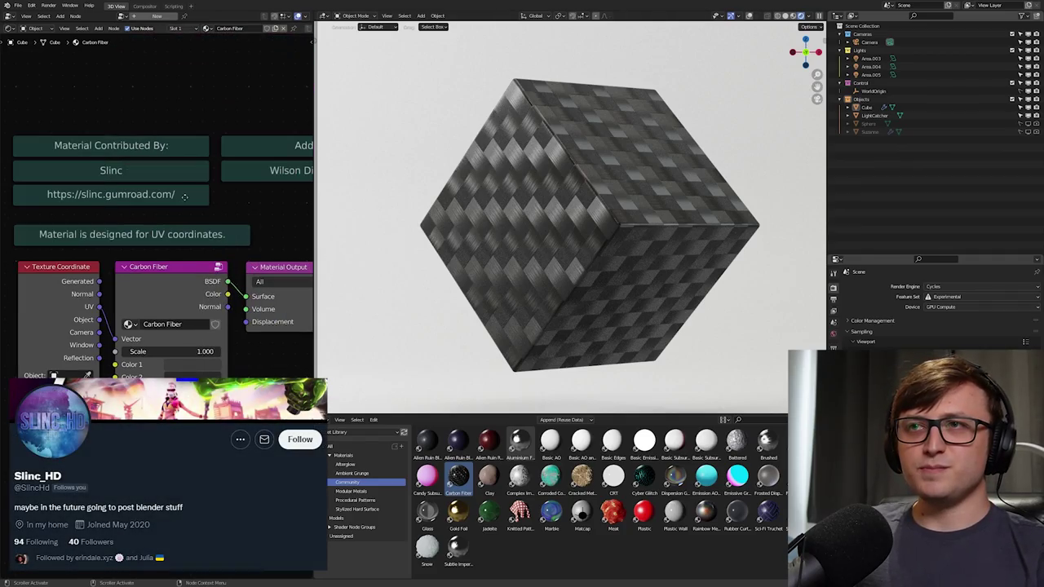
middle_drag(234, 220, 233, 184)
Step: Try a Scale of 7.2 and a bright yellow-green Color 1 on the Carbon Fiber node, and undo both changes
drag(169, 315, 202, 316)
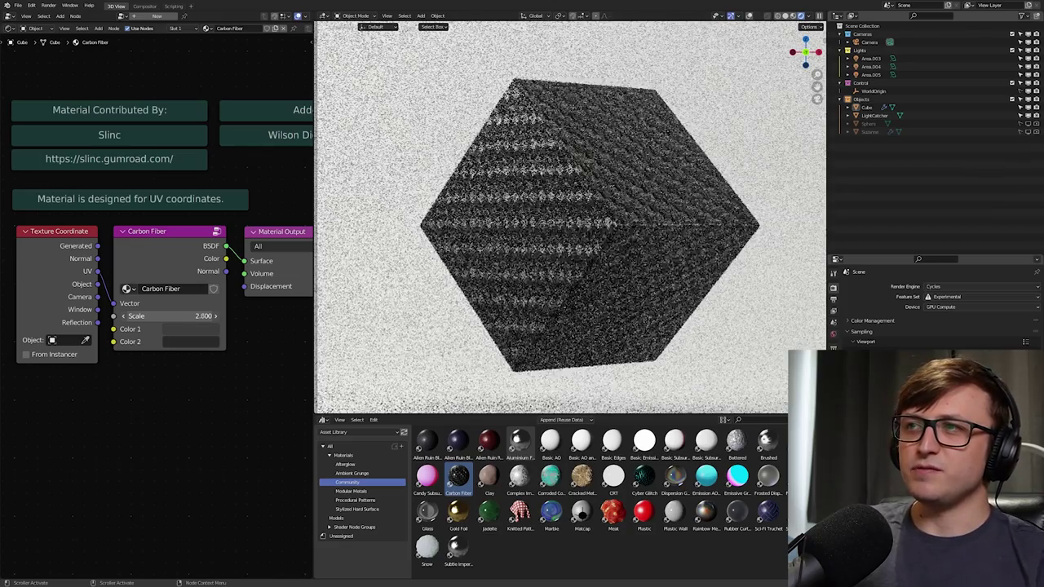
click(192, 329)
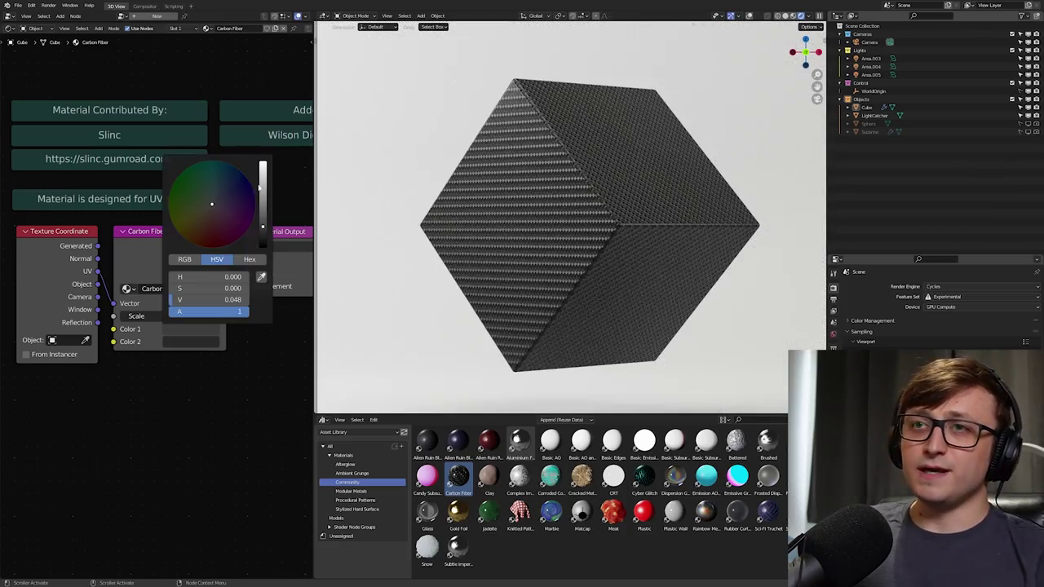
drag(262, 188, 170, 218)
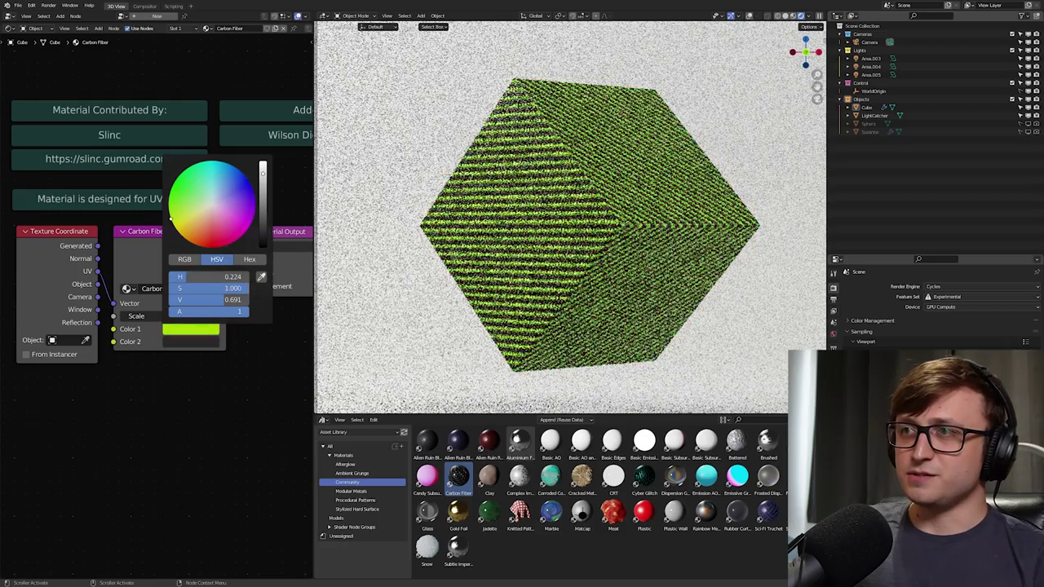
scroll(540, 301, up, 10)
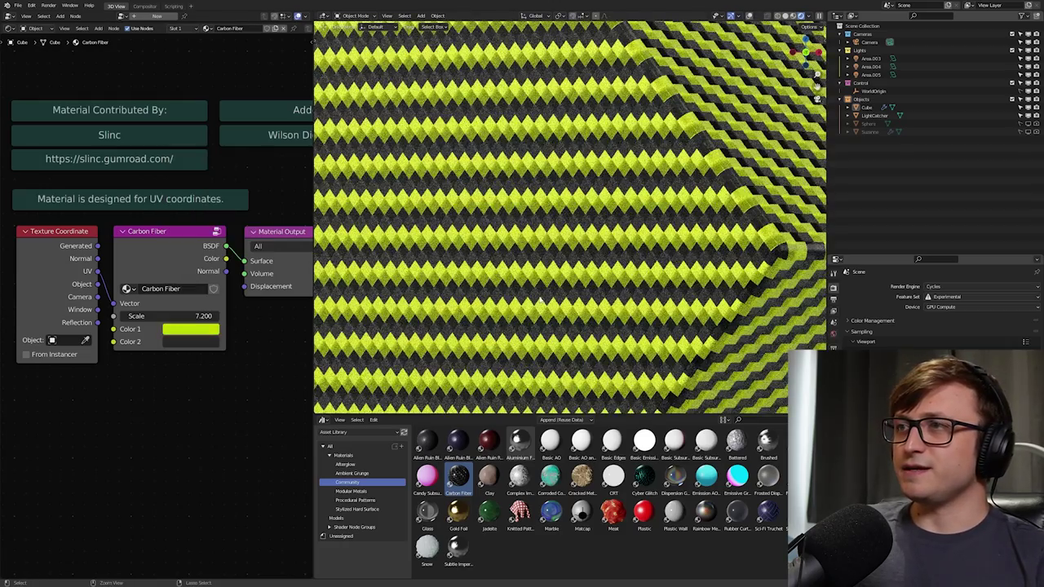
key(ctrl+z)
key(ctrl+z)
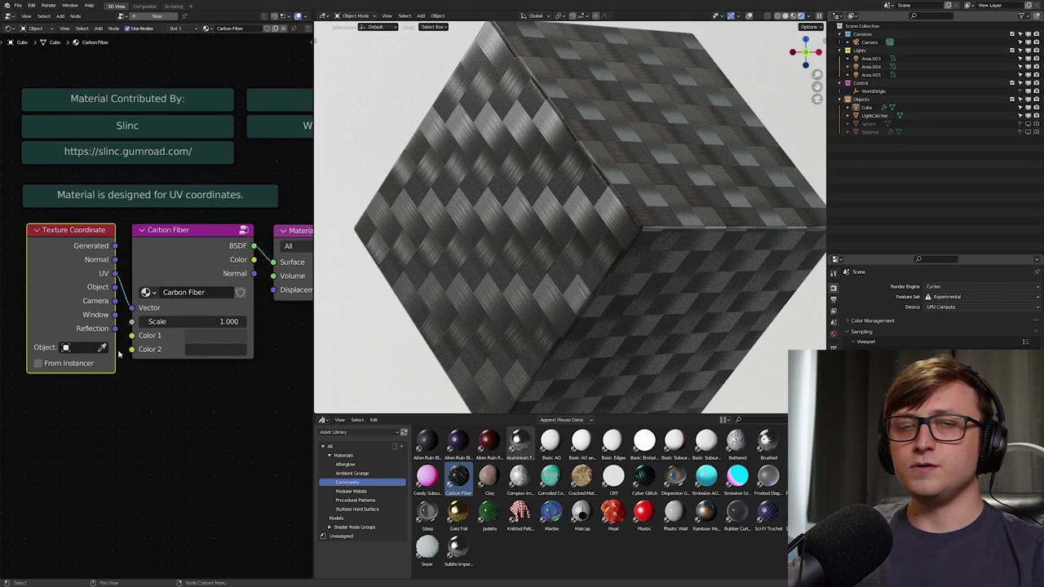
Step: Try the Object and Generated texture coordinates as the Carbon Fiber node's Vector input, and restore the UV connection
drag(139, 310, 132, 308)
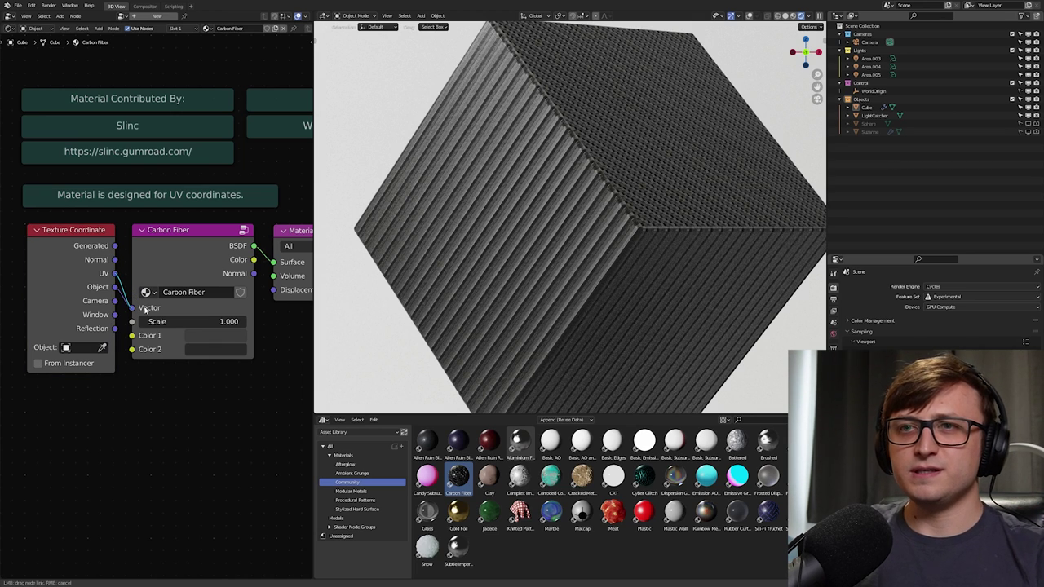
drag(132, 311, 132, 308)
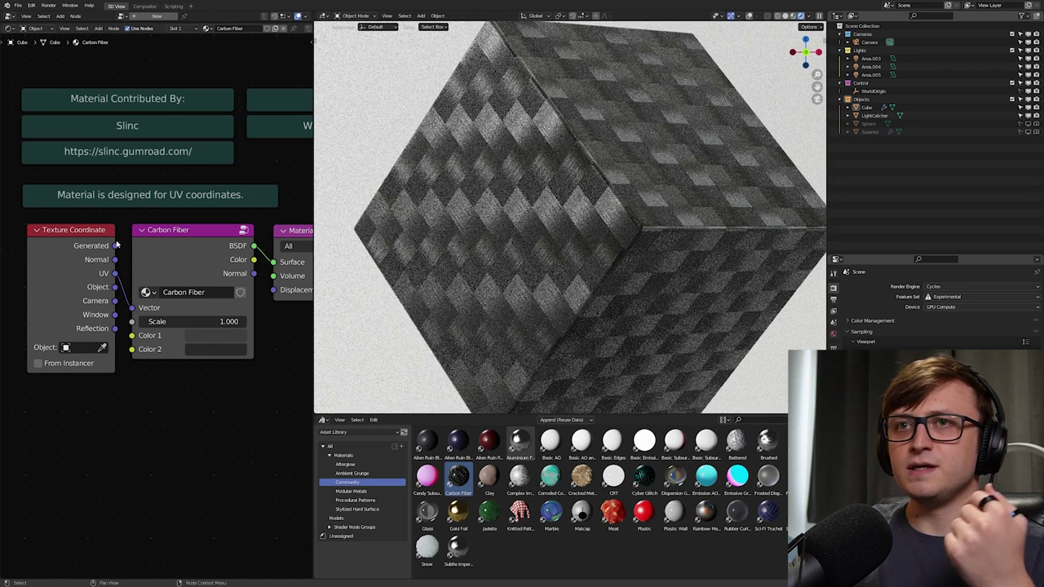
drag(116, 246, 132, 308)
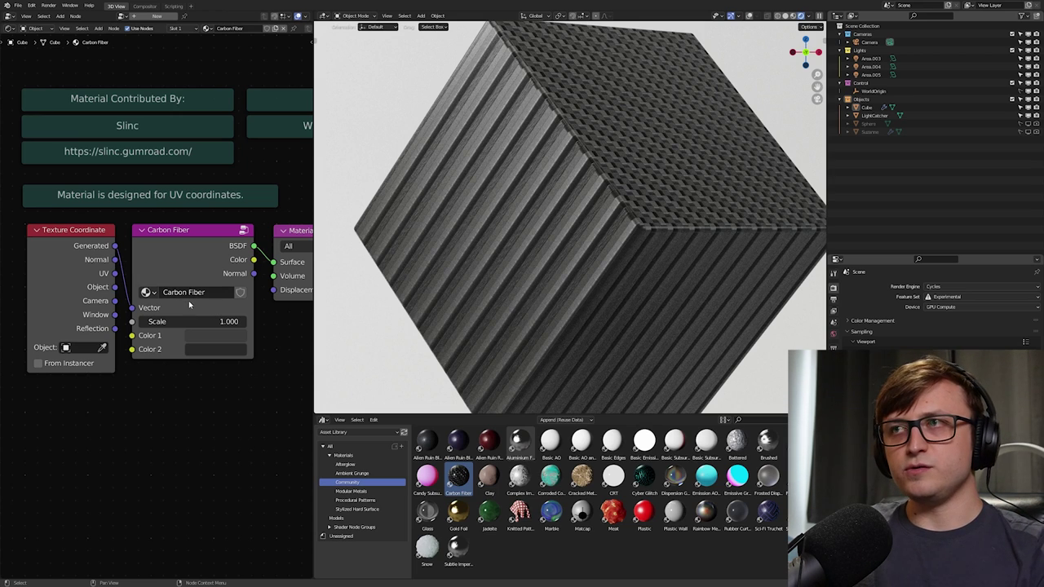
drag(131, 308, 115, 301)
Step: Show the monkey head in place of the cube and apply the community Carbon Fiber material to it
scroll(697, 268, down, 9)
middle_drag(697, 268, 527, 308)
scroll(620, 269, up, 6)
scroll(636, 285, up, 5)
scroll(536, 310, down, 4)
scroll(535, 311, up, 4)
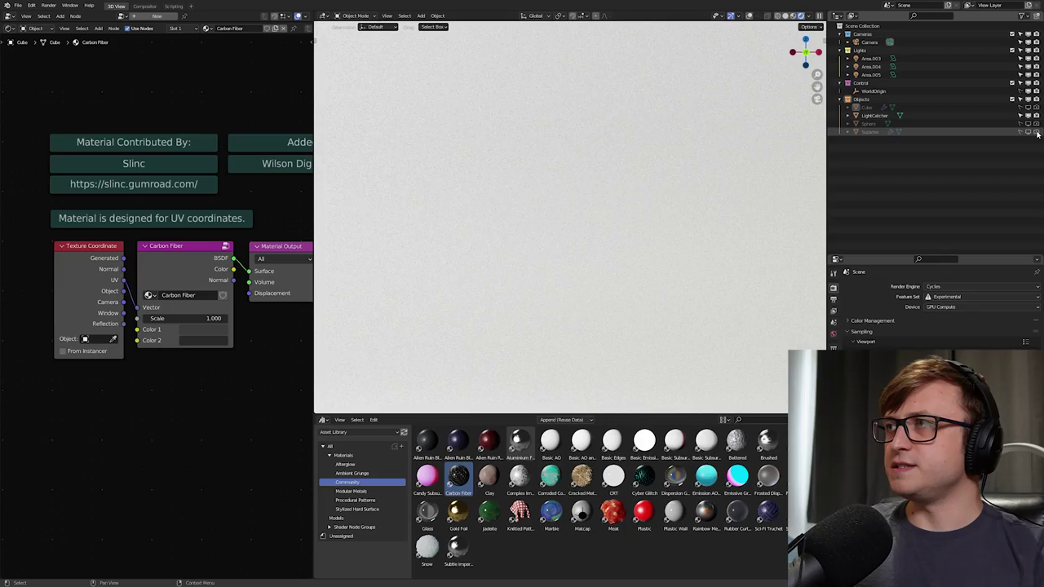
click(1019, 131)
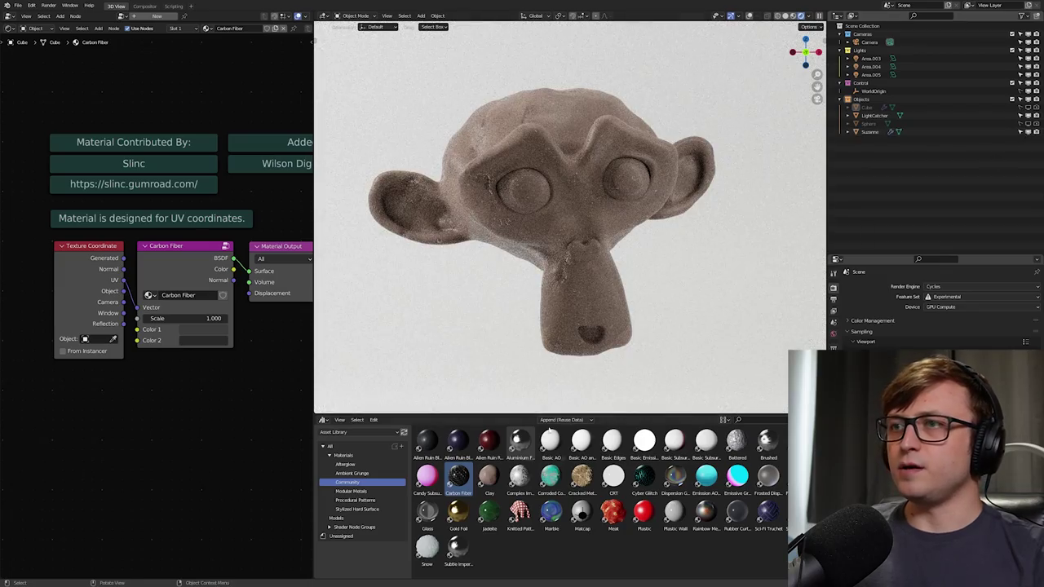
drag(618, 160, 586, 263)
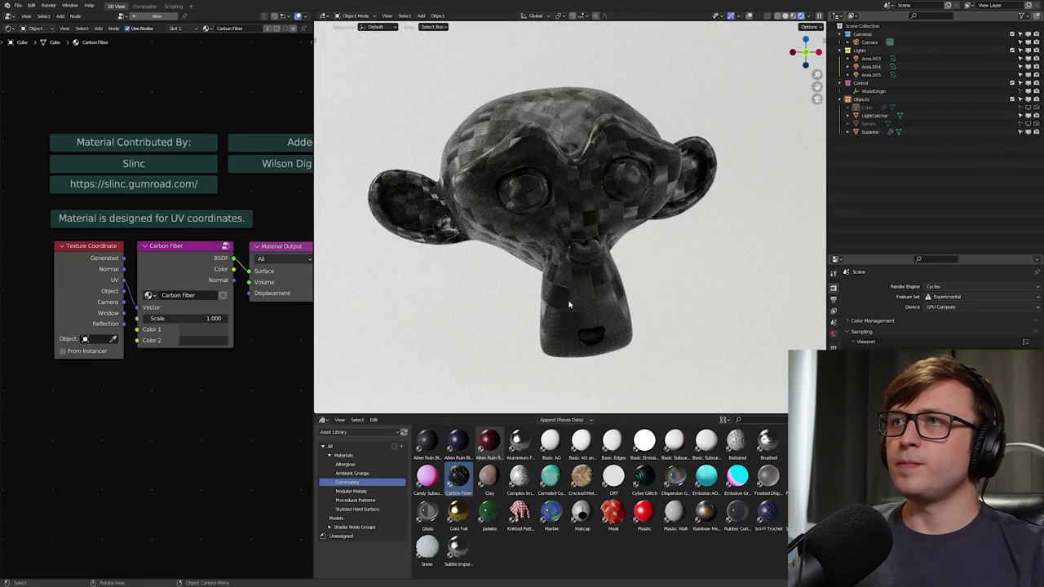
middle_drag(531, 325, 547, 251)
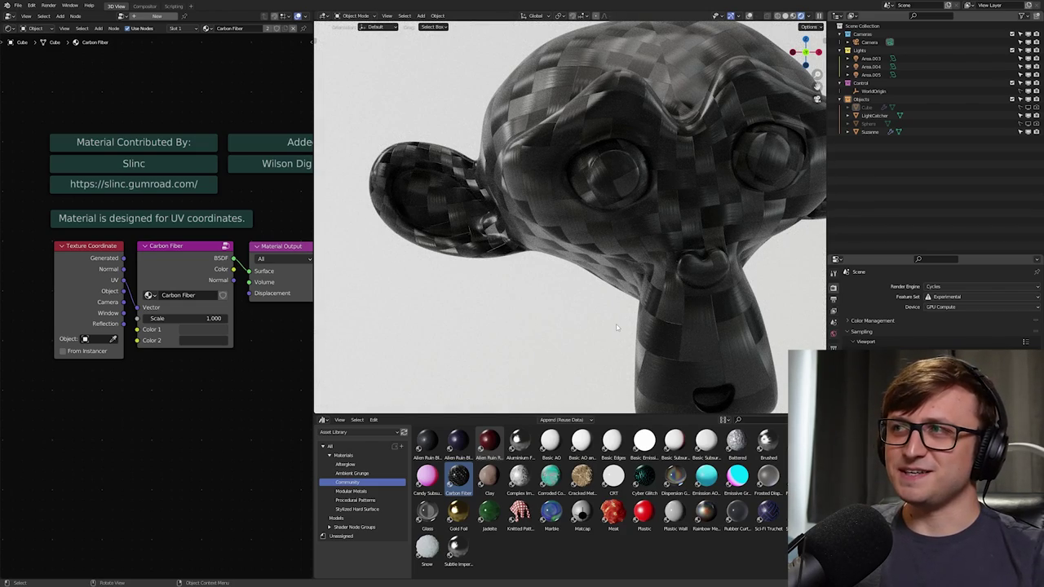
ctrl+middle_drag(636, 239, 628, 297)
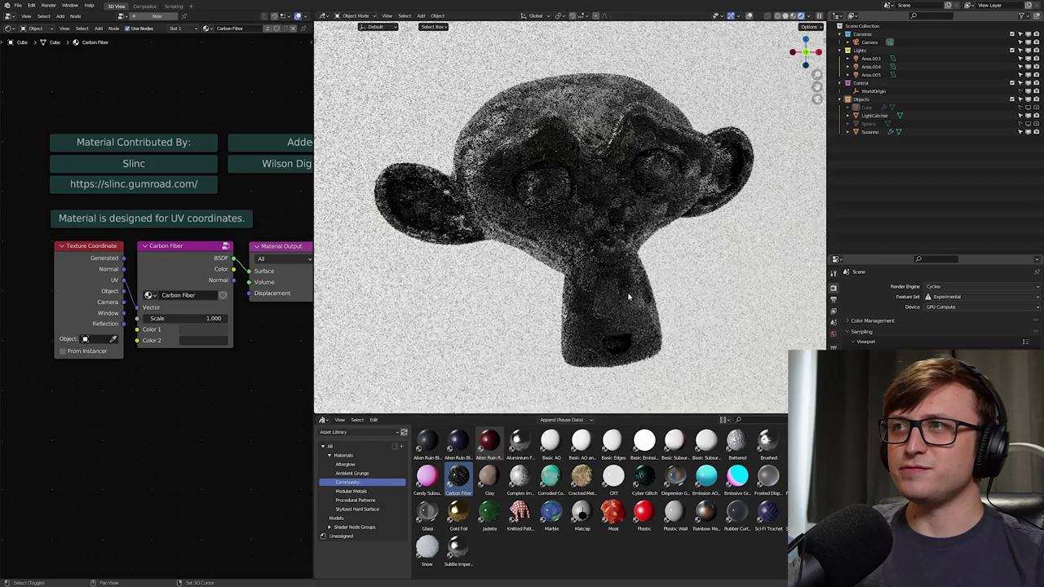
Step: Show the cube in place of the monkey head and apply the community CRT material to it
click(1028, 107)
click(1028, 132)
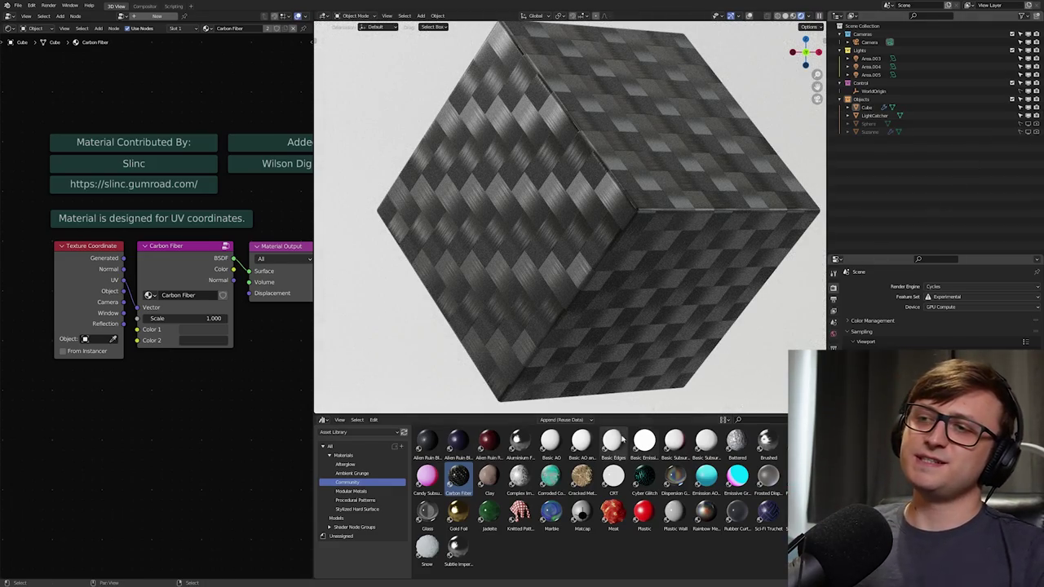
drag(614, 475, 641, 263)
middle_drag(675, 309, 634, 305)
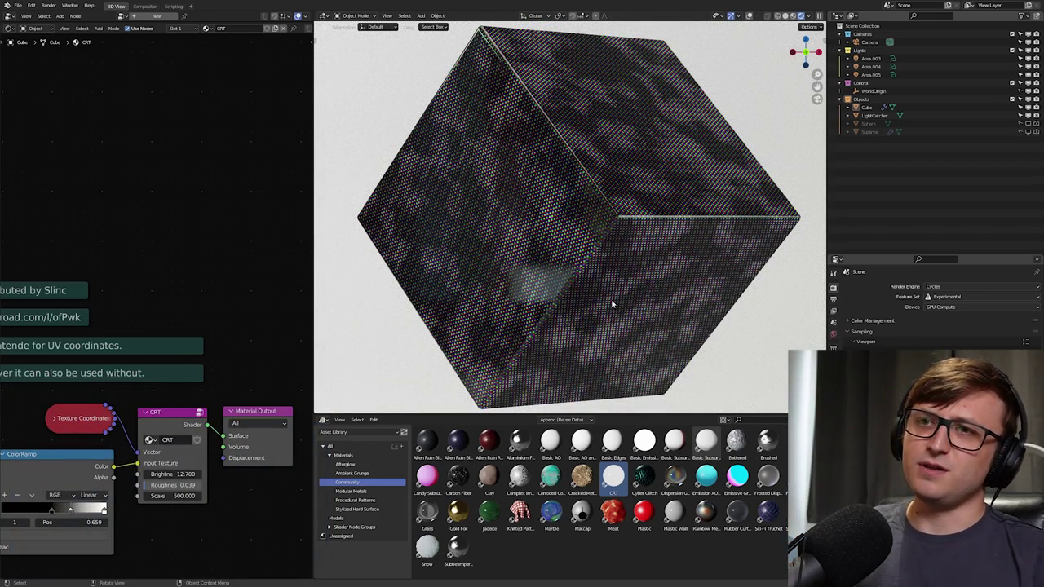
Step: Disconnect the ColorRamp from the CRT node's Input Texture and examine the cube's bare pixel pattern up close
drag(123, 461, 127, 465)
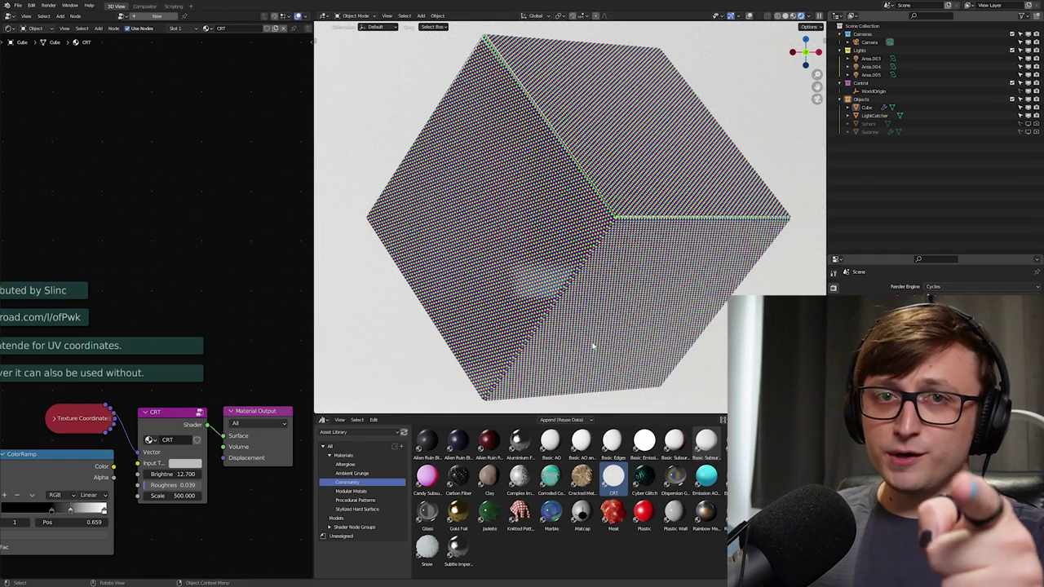
scroll(590, 206, up, 8)
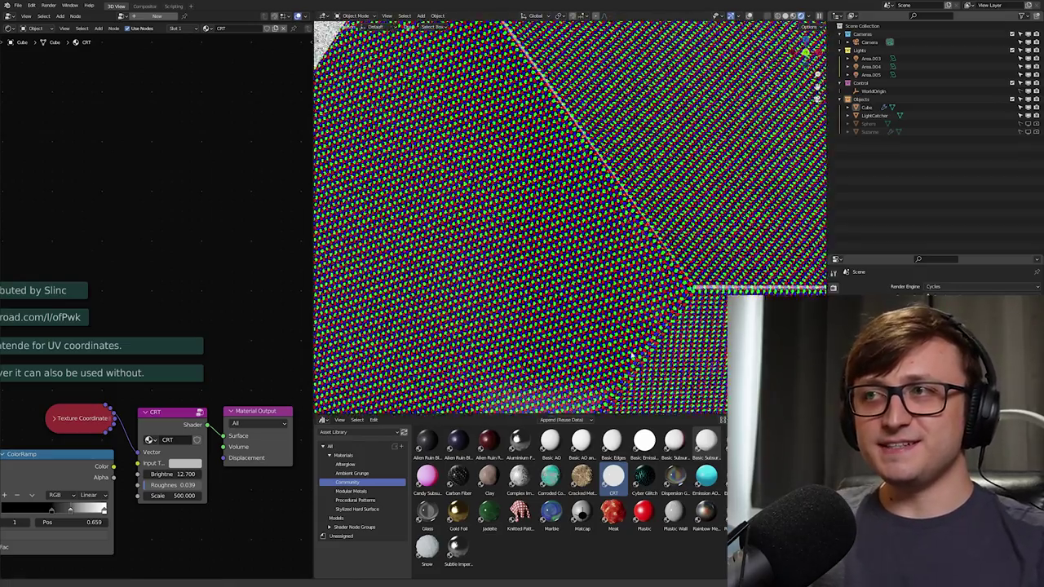
scroll(558, 301, up, 3)
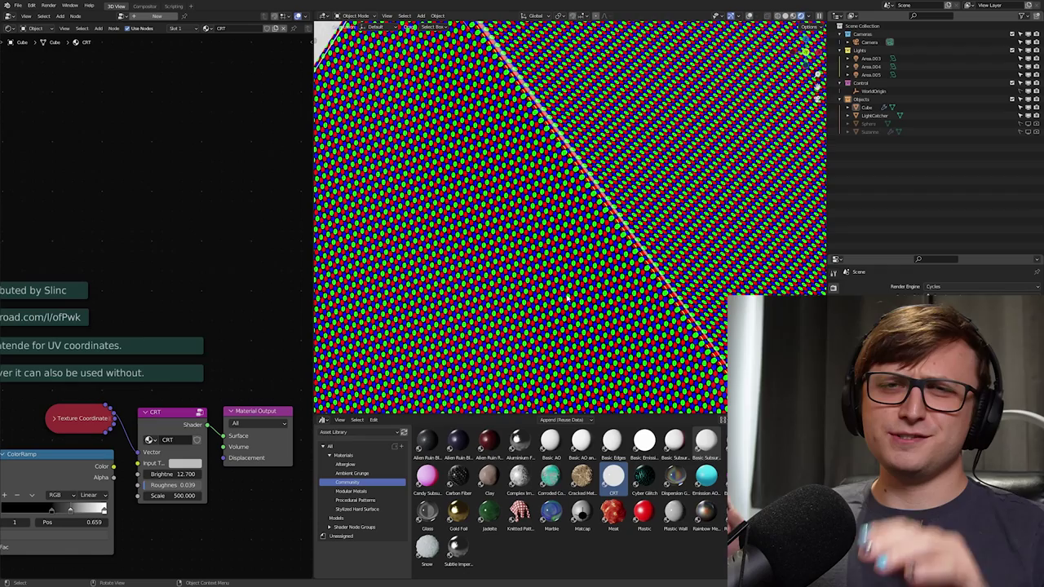
middle_drag(73, 285, 190, 261)
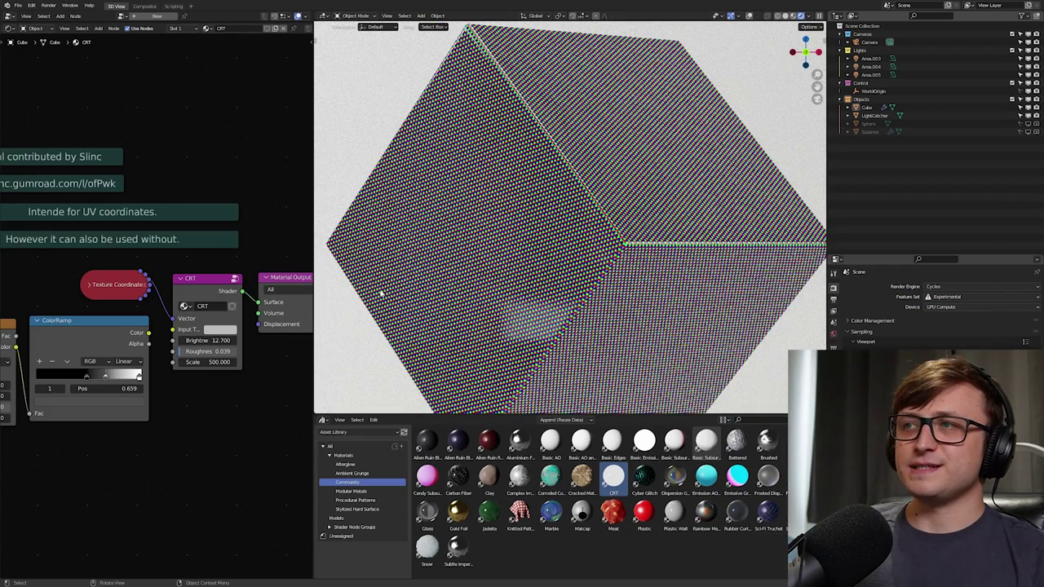
middle_drag(142, 337, 200, 310)
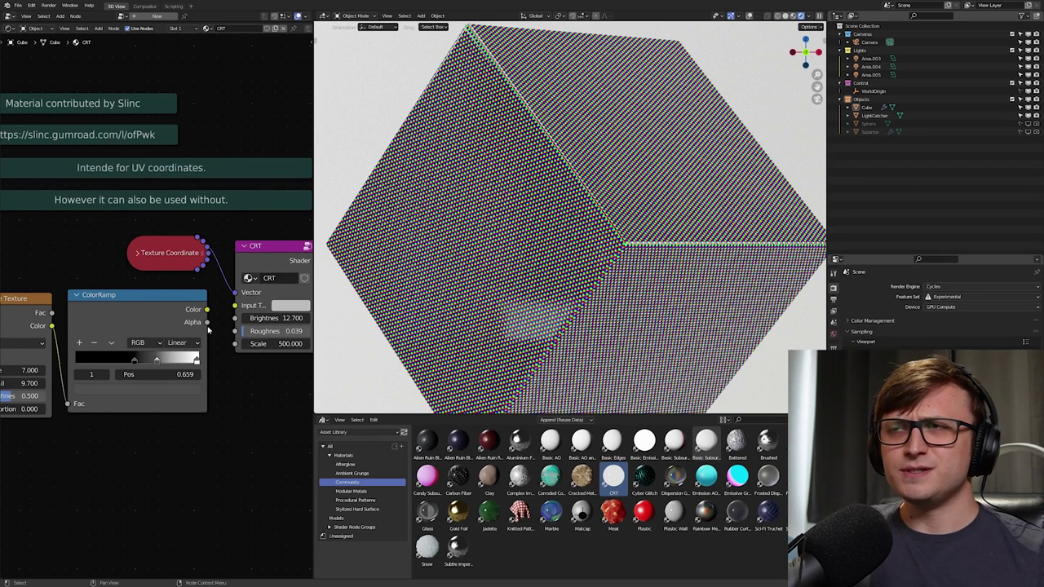
middle_drag(208, 326, 146, 288)
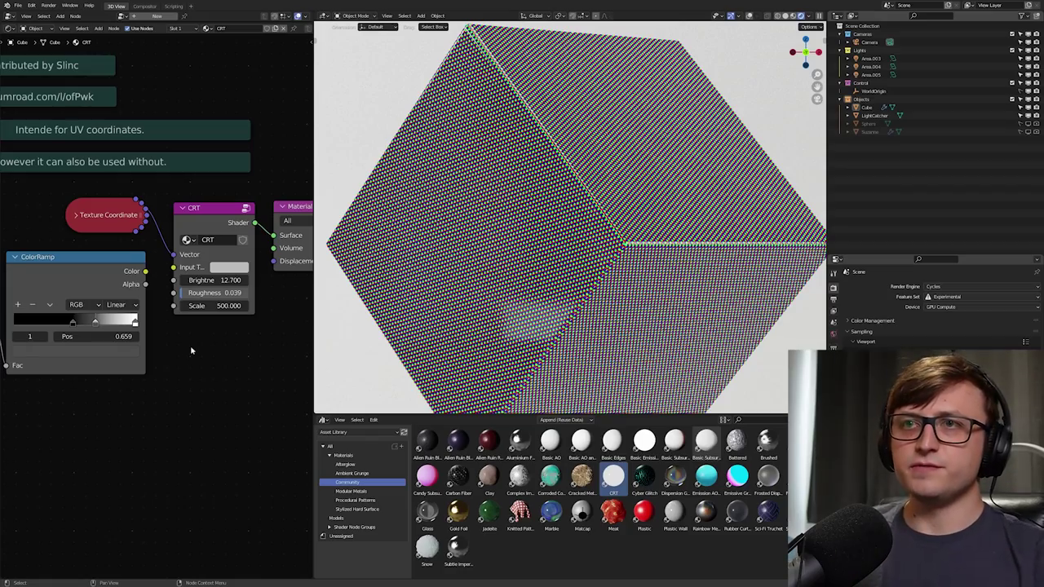
scroll(191, 351, up, 2)
scroll(489, 309, up, 4)
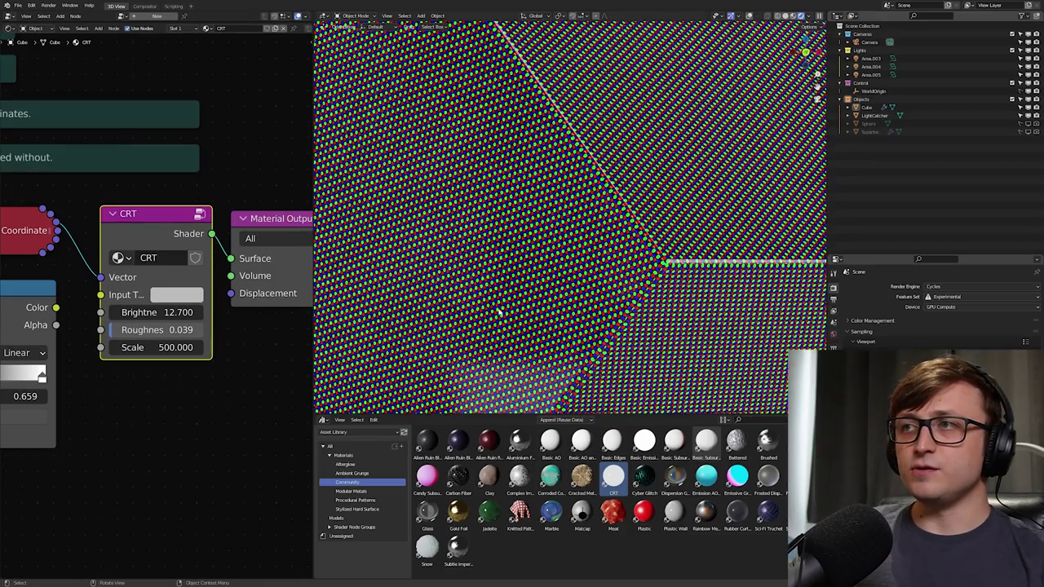
scroll(499, 311, up, 2)
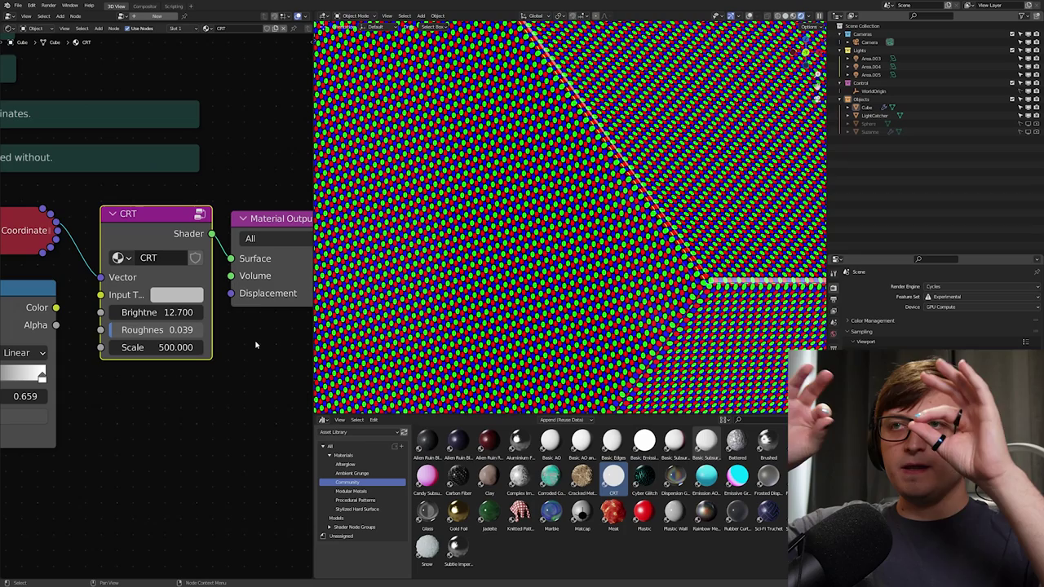
Step: Set the CRT node's Scale to 2000 and inspect the pixels along the cube's edge
double_click(196, 348)
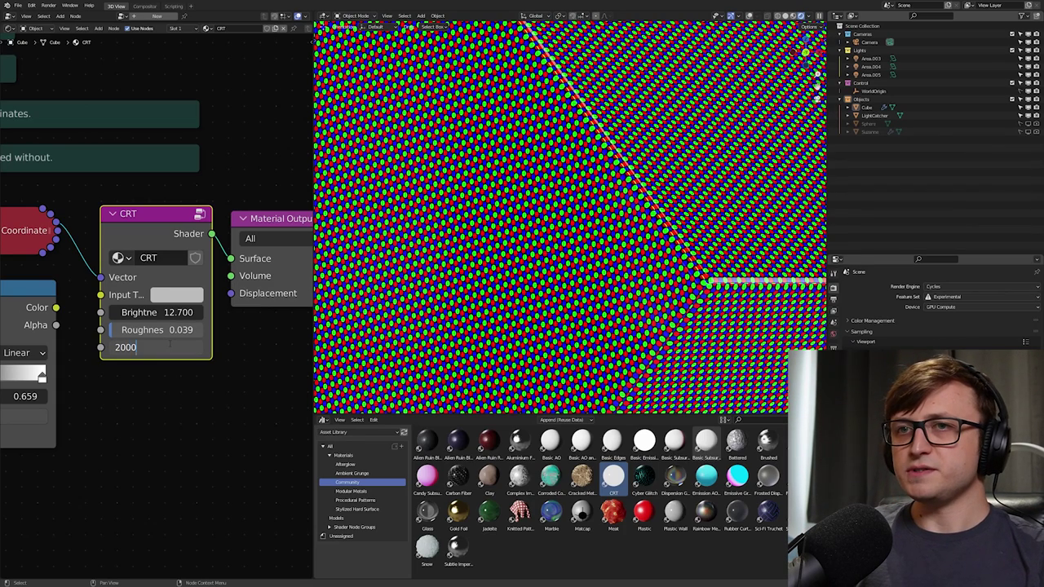
key(Return)
shift+middle_drag(649, 191, 577, 276)
scroll(577, 276, up, 5)
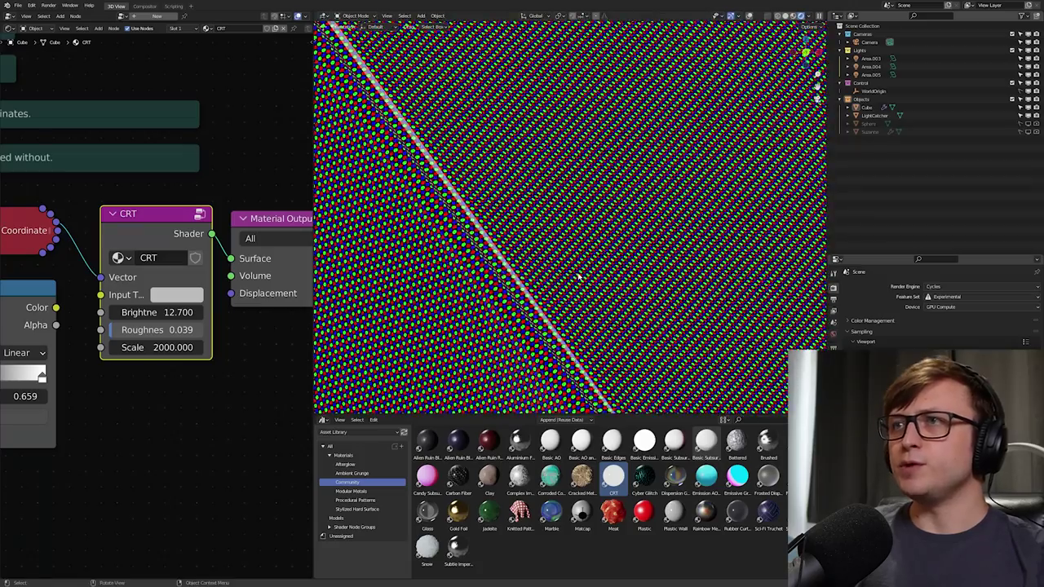
scroll(578, 278, up, 4)
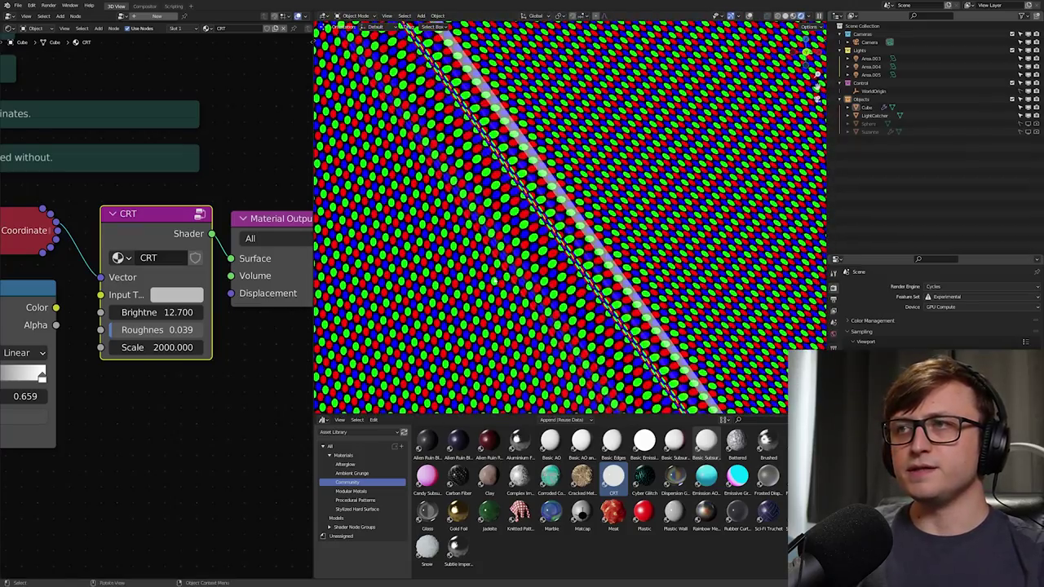
scroll(494, 283, down, 9)
Step: Reconnect the ColorRamp's Color output to the CRT node's Input Texture and inspect the pixels on the cube
middle_drag(57, 318, 161, 298)
scroll(86, 296, down, 4)
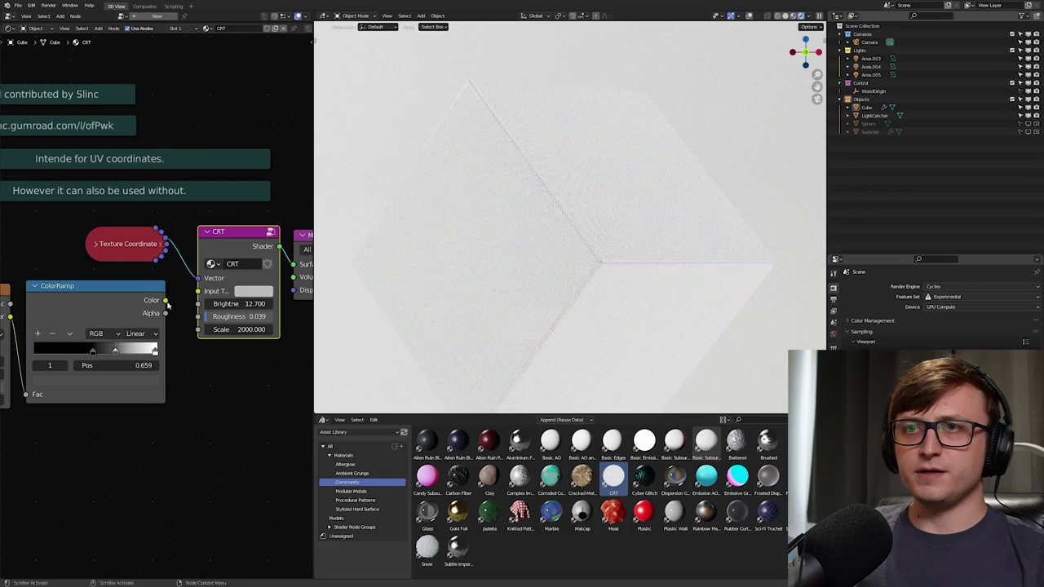
drag(166, 301, 199, 291)
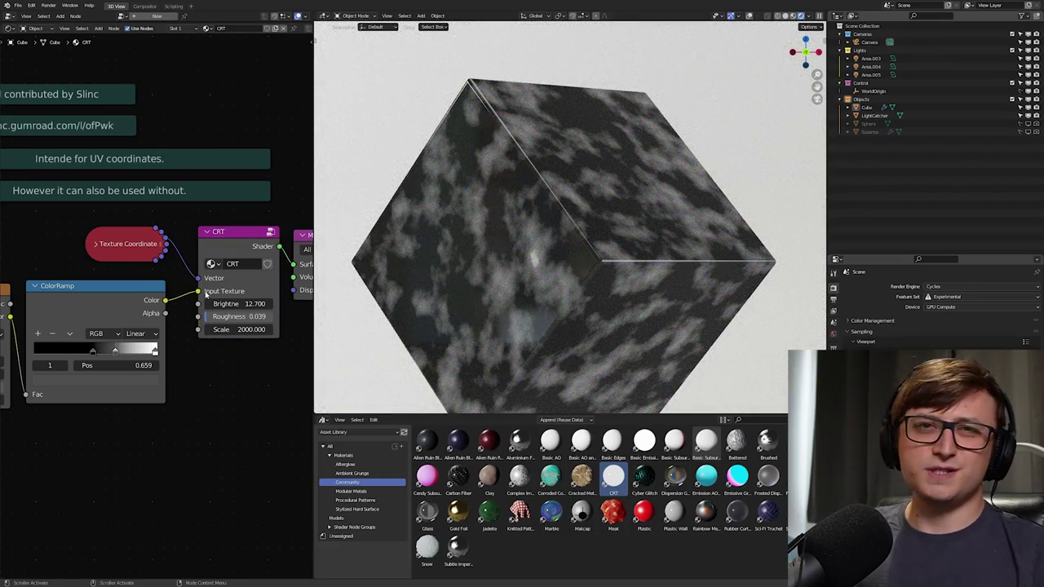
scroll(597, 201, up, 8)
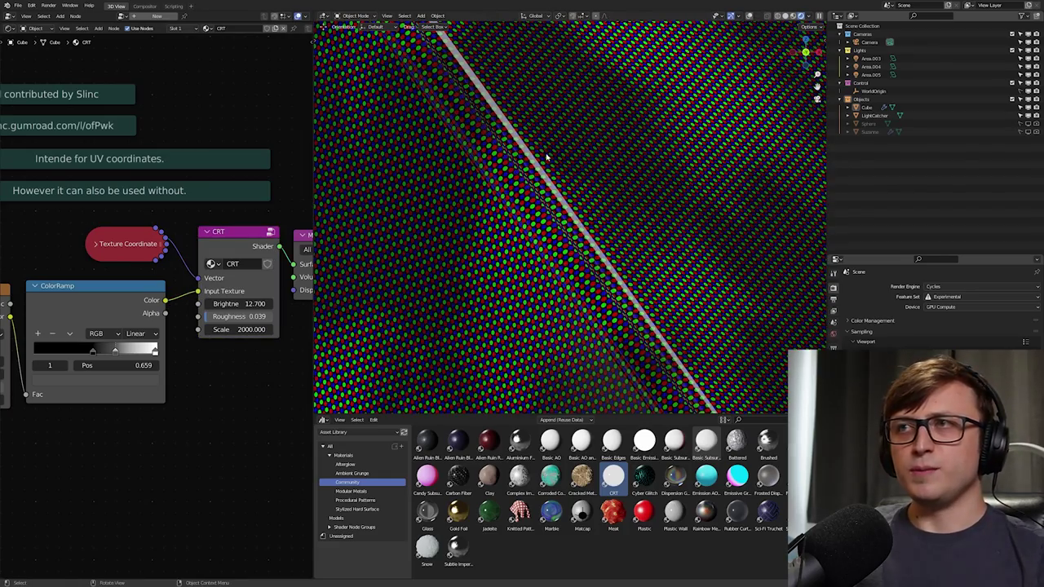
scroll(722, 331, down, 8)
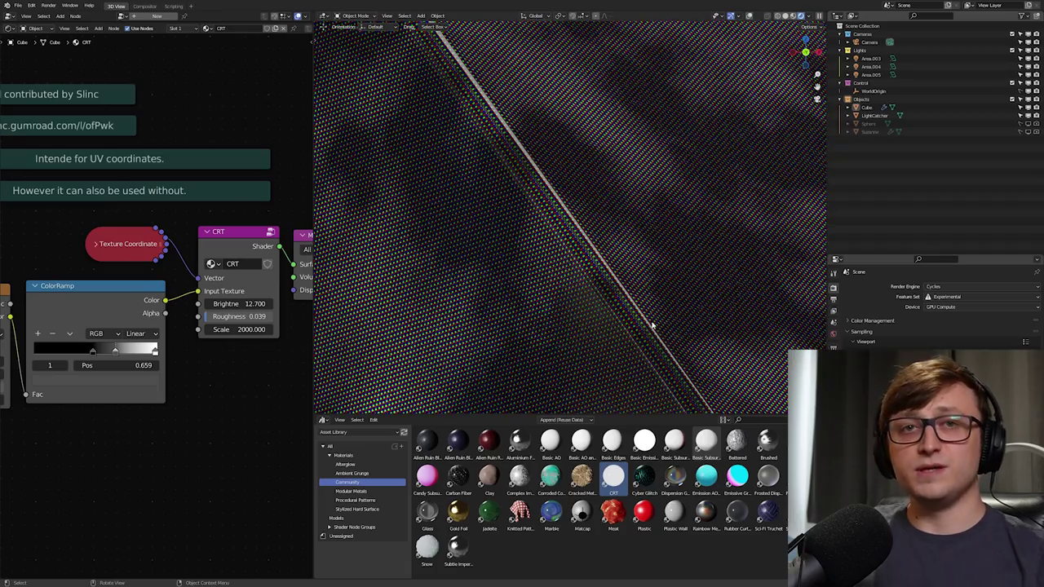
scroll(140, 326, down, 3)
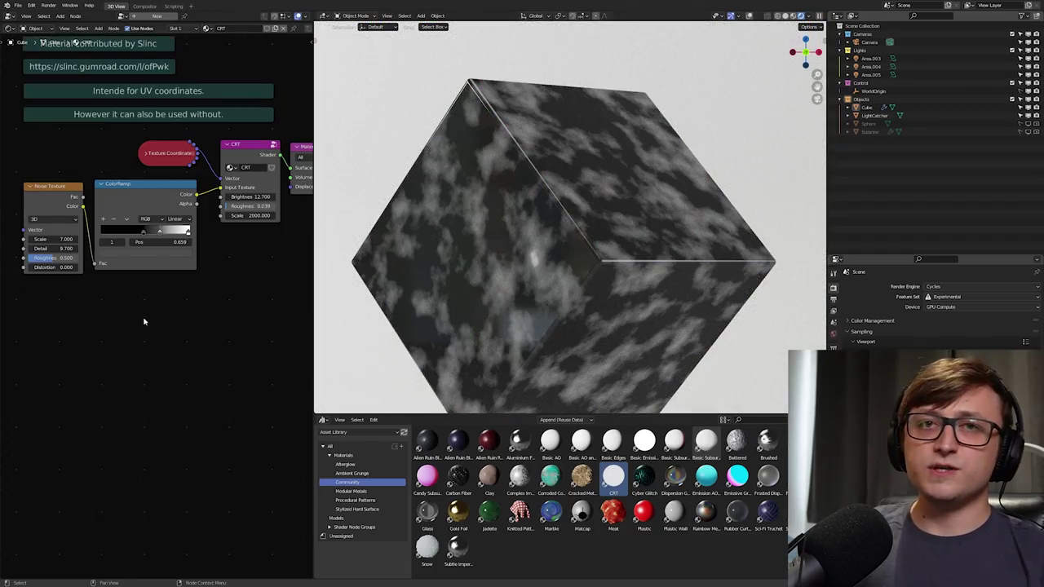
key(shift+a)
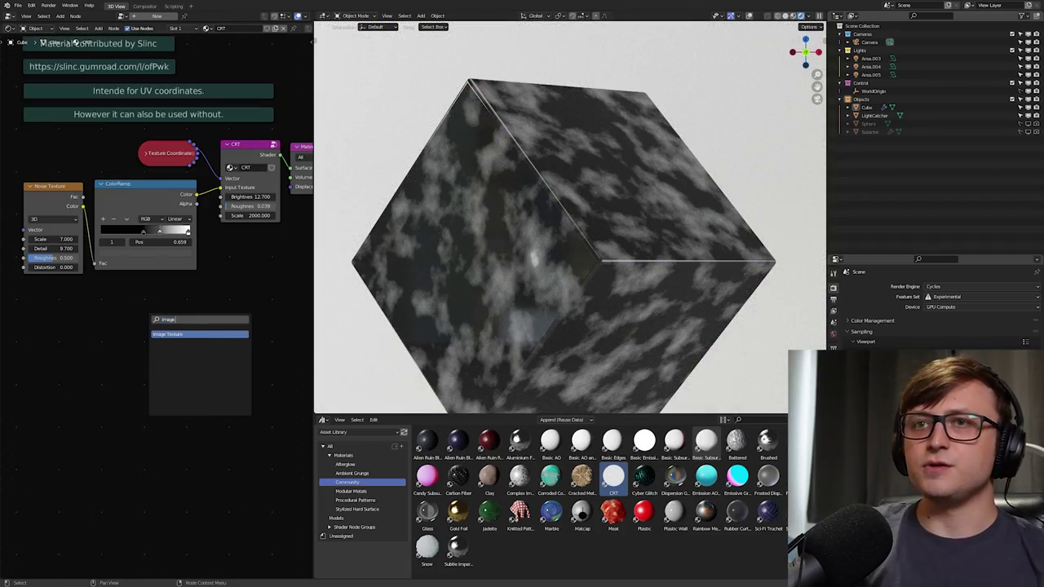
text(Image)
key(Return)
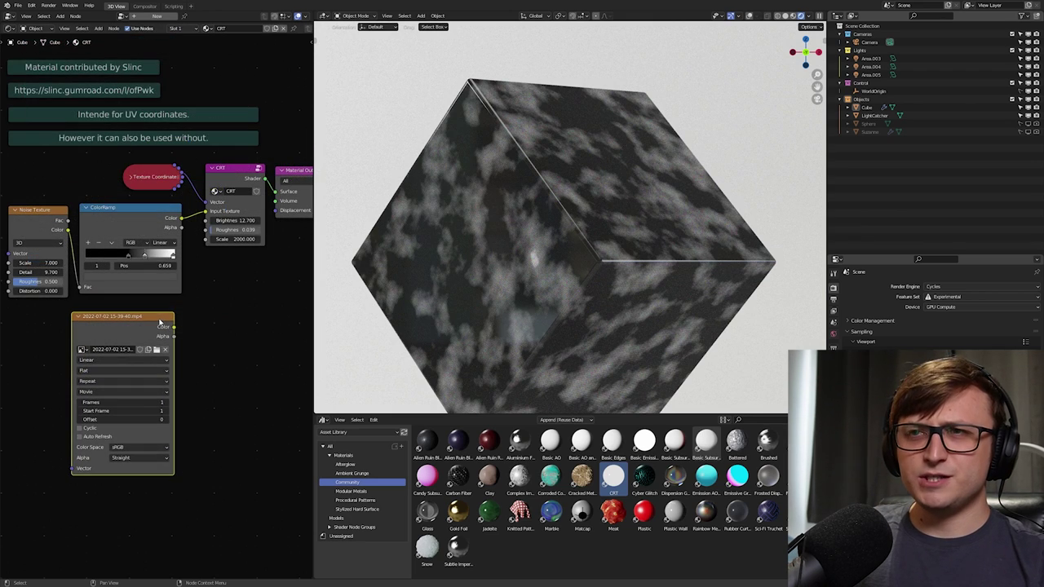
Step: Connect the movie texture's Color output to the CRT node's Input Texture in place of the ColorRamp
middle_drag(260, 293, 212, 310)
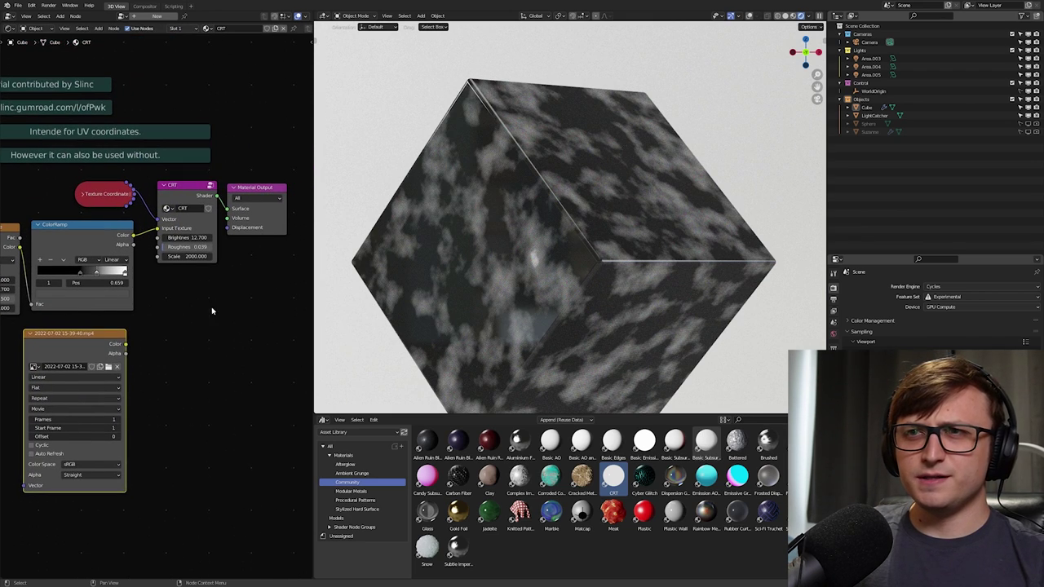
drag(250, 300, 195, 218)
click(177, 303)
middle_drag(177, 304, 229, 286)
scroll(186, 341, up, 2)
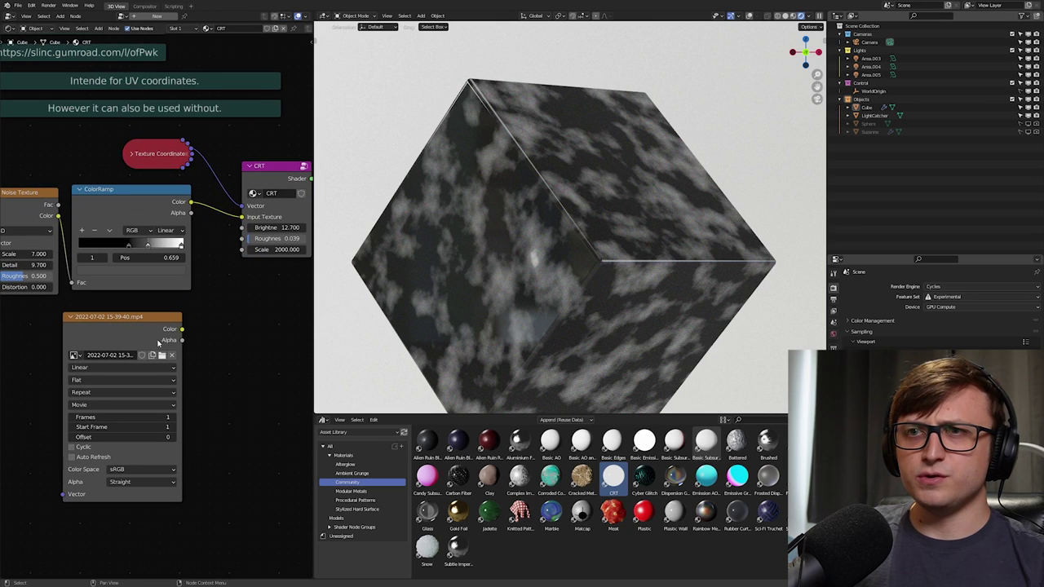
drag(159, 341, 222, 268)
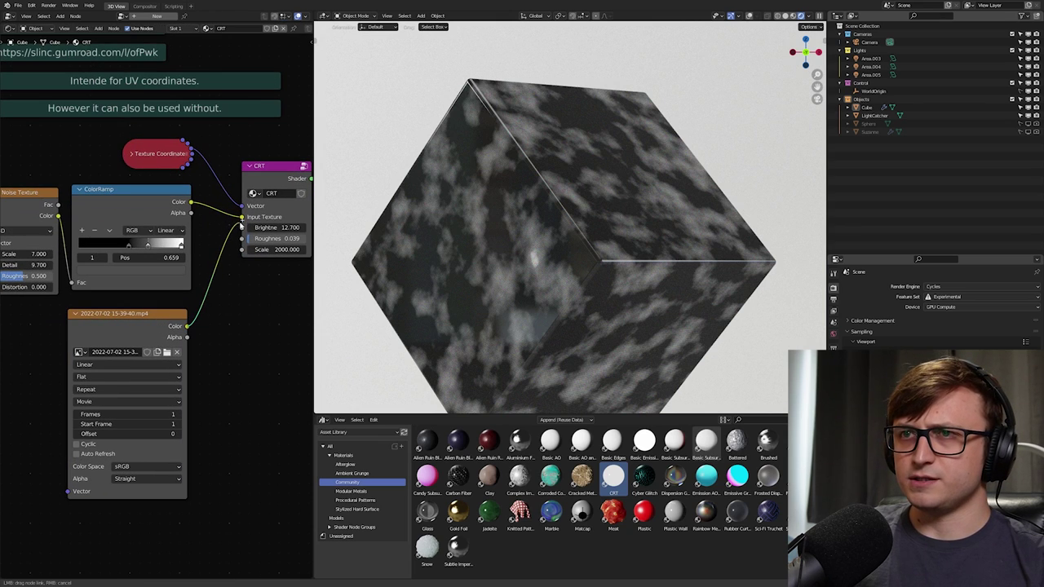
drag(247, 219, 244, 217)
scroll(214, 175, down, 1)
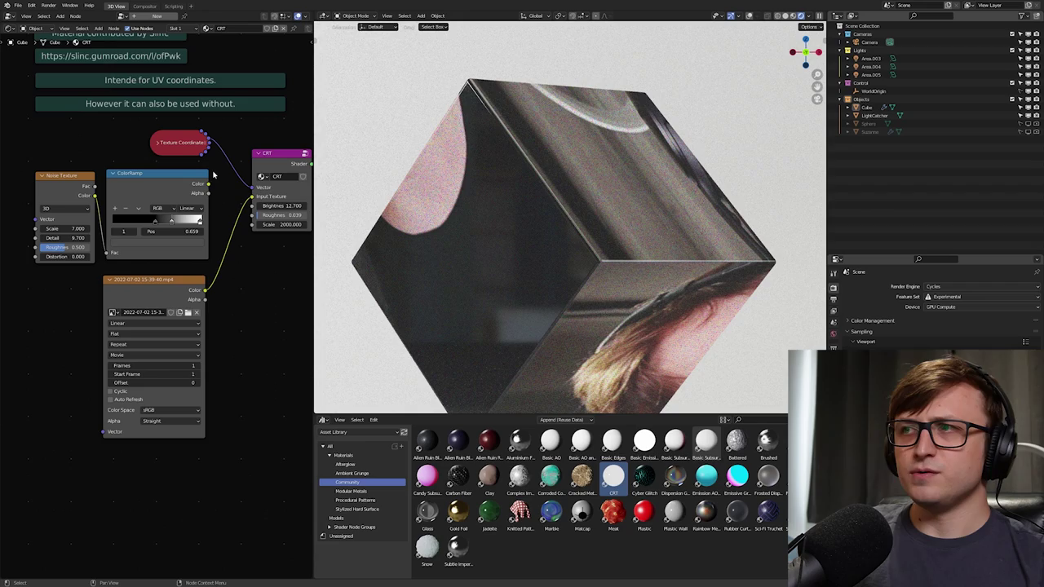
Step: Expand the Texture Coordinate node, place it beside the movie texture and connect its UV output to the texture's Vector input
click(157, 142)
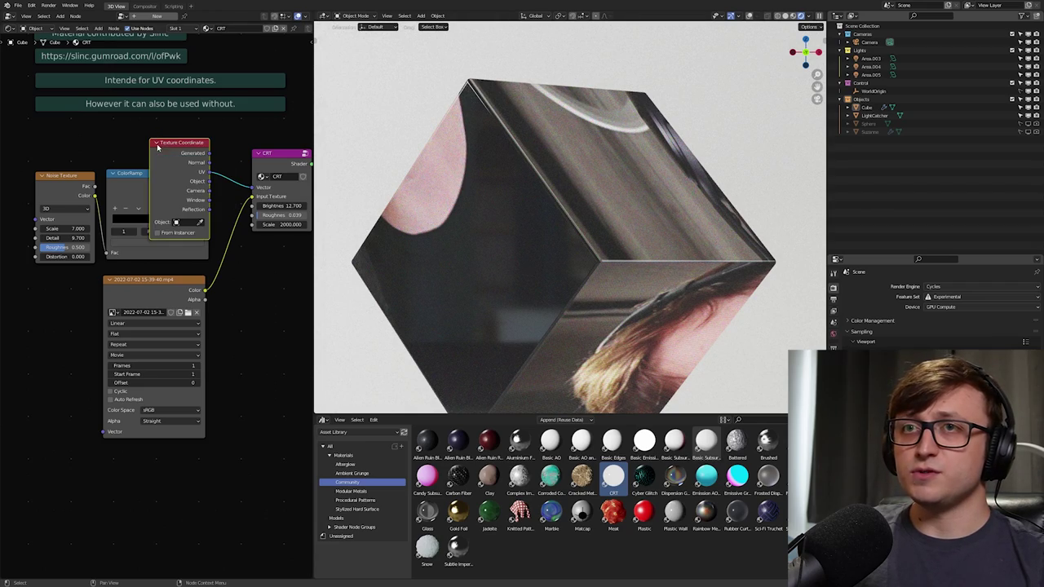
drag(165, 147, 15, 307)
drag(57, 332, 65, 352)
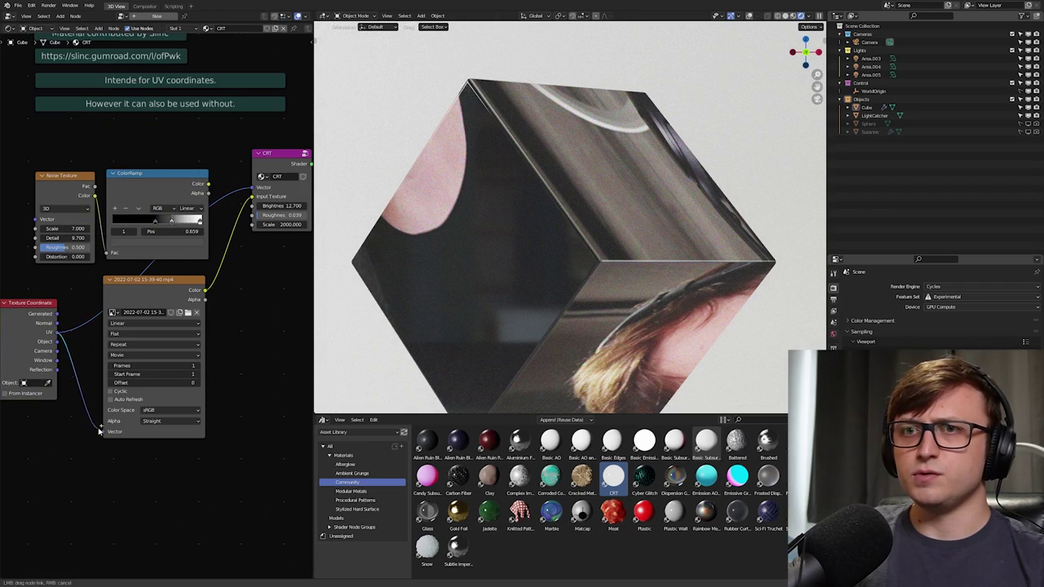
drag(100, 426, 103, 432)
Step: Trackball-rotate the cube so the filmed face is shown towards the view, and set the movie texture's Frames to 300
click(499, 285)
key(r)
key(r)
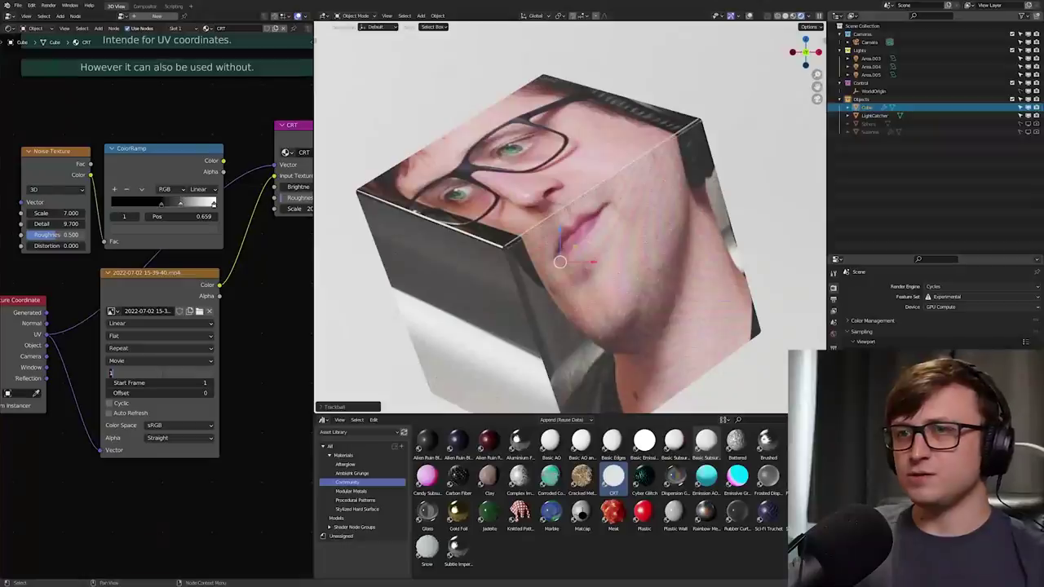
key(Return)
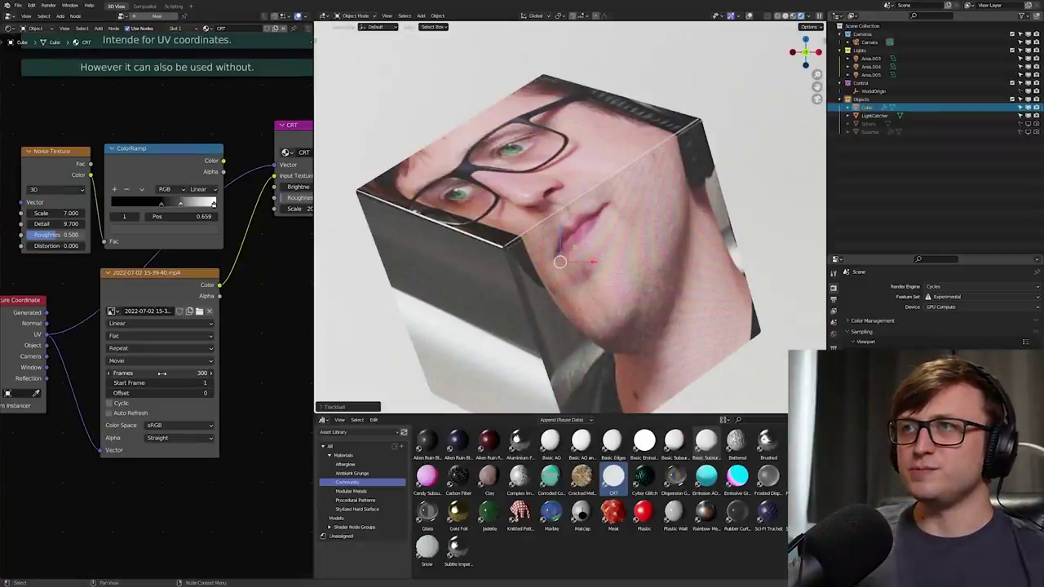
Step: Open a Timeline below the asset library and enable Auto Refresh on the movie texture to scrub it to frame 107
drag(318, 576, 326, 509)
click(325, 513)
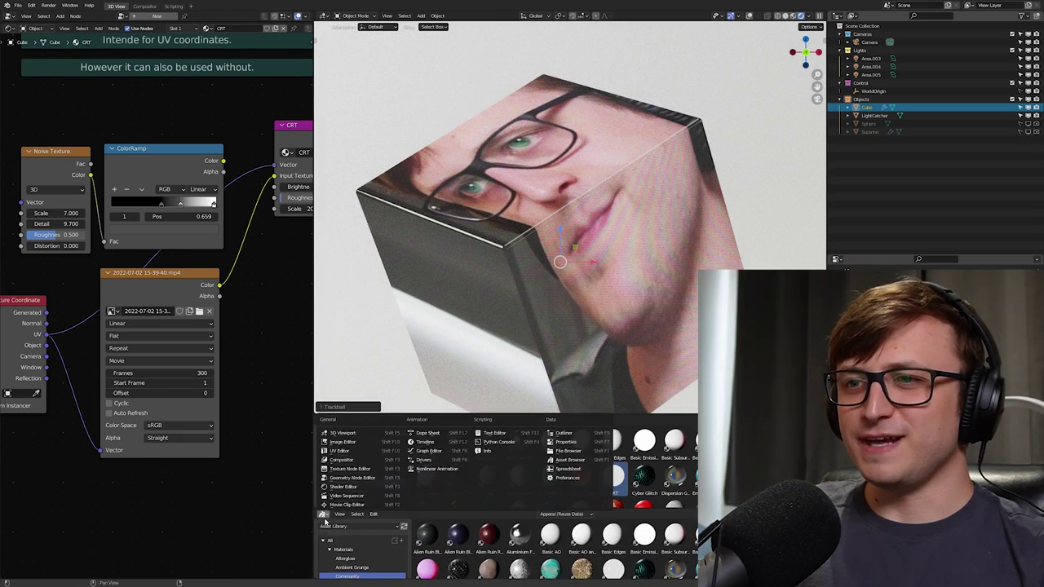
click(421, 444)
click(439, 525)
click(109, 414)
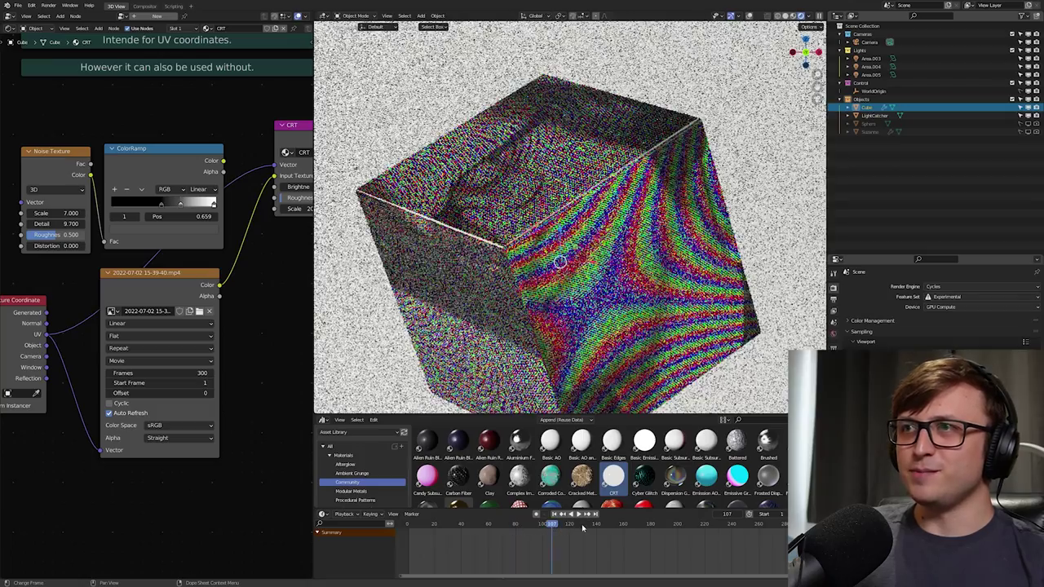
Step: Examine the CRT pixel pattern over the movie on the cube from near and far, and the CRT node's settings
scroll(543, 329, up, 10)
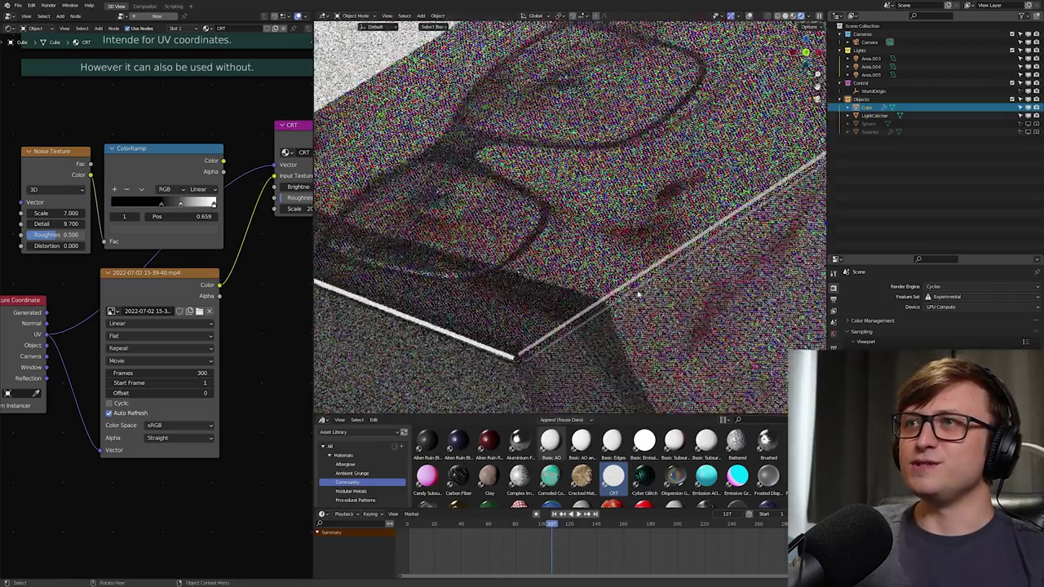
shift+middle_drag(425, 190, 617, 312)
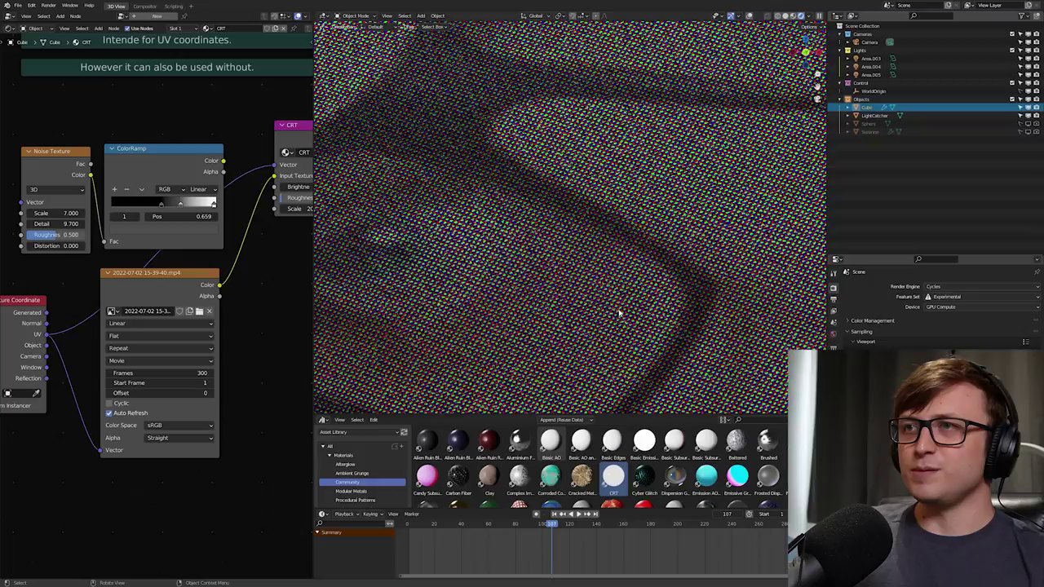
shift+middle_drag(378, 249, 529, 204)
scroll(529, 204, up, 5)
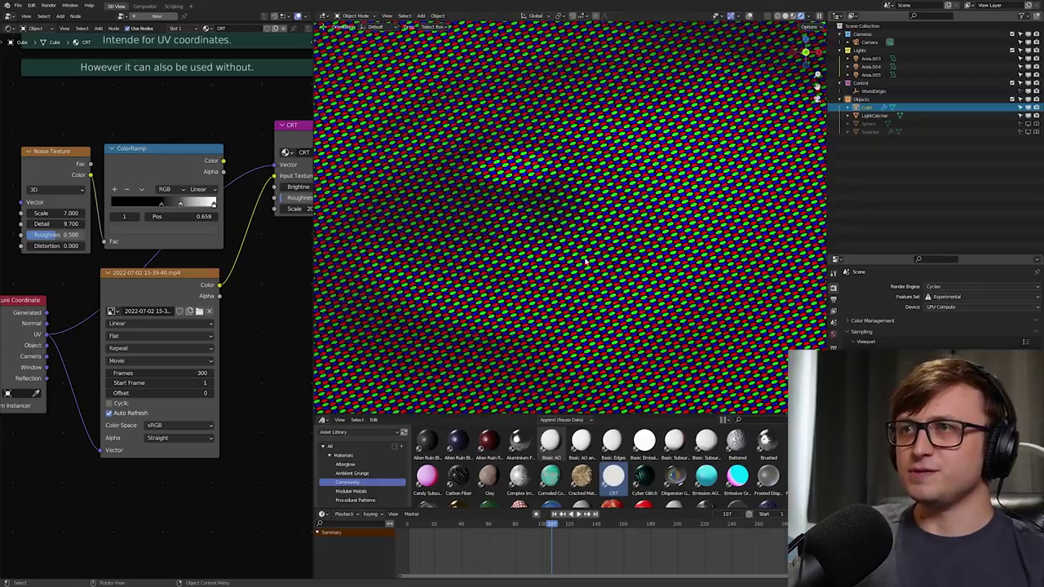
scroll(559, 253, down, 12)
shift+middle_drag(538, 248, 576, 283)
scroll(575, 282, up, 3)
shift+middle_drag(571, 331, 617, 246)
scroll(618, 247, up, 2)
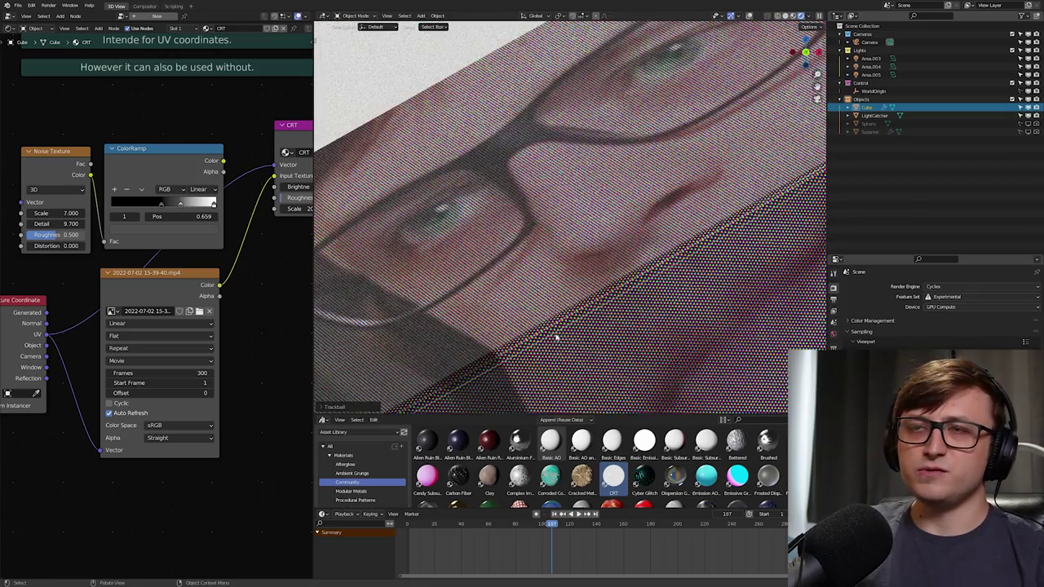
middle_drag(227, 311, 128, 339)
scroll(248, 256, up, 2)
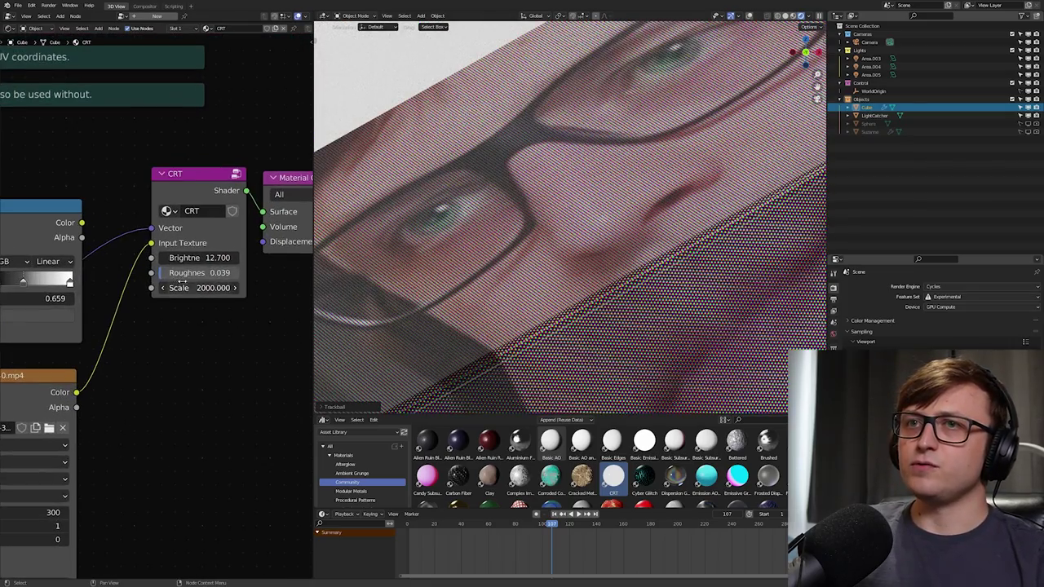
Step: Try the CRT node's Brightness at 10.7 and 170.4 on the filmed cube, and set it to 9.4
drag(199, 258, 171, 258)
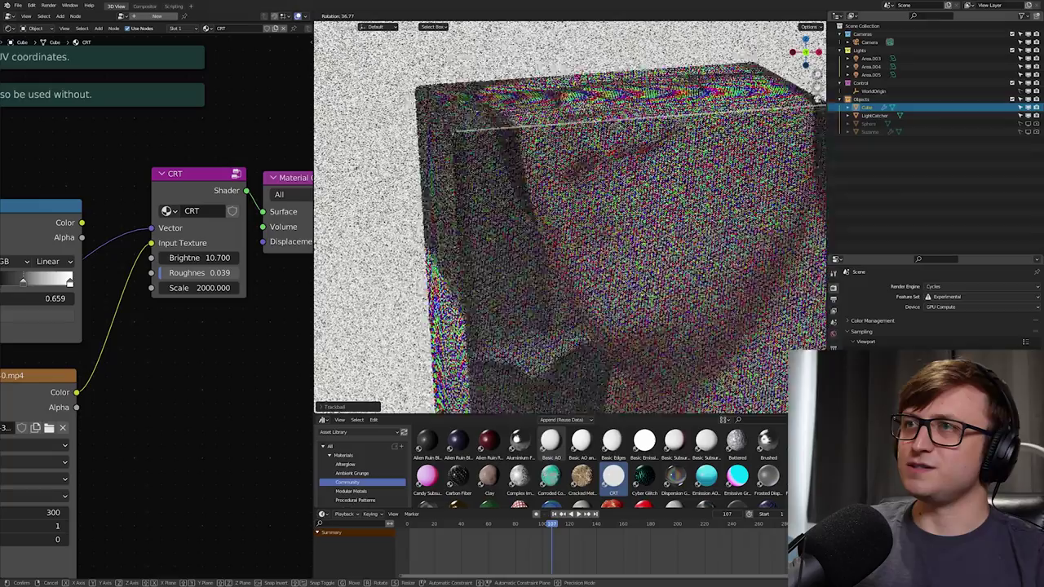
middle_drag(539, 278, 562, 313)
scroll(563, 312, up, 5)
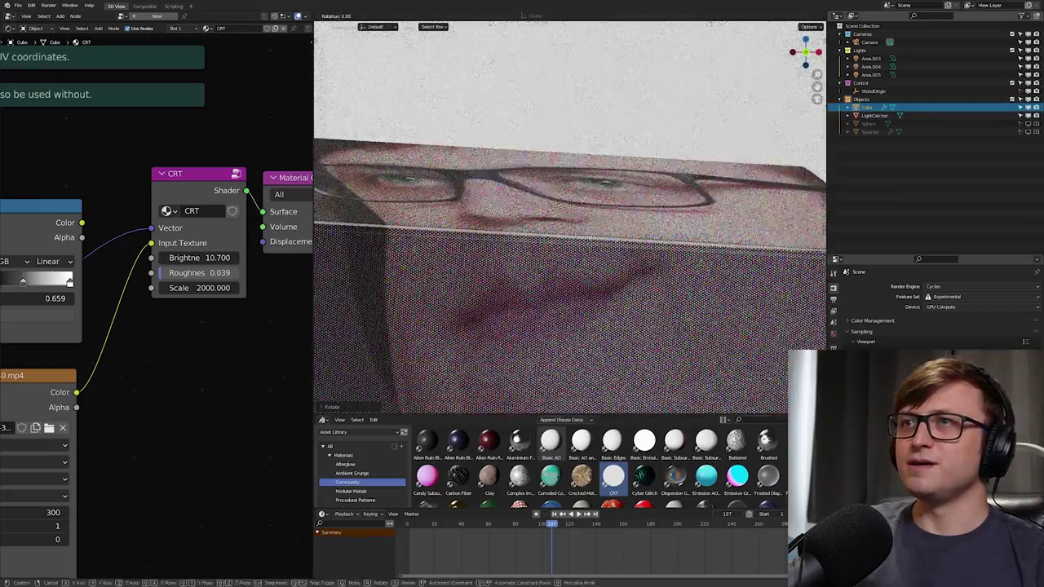
drag(196, 258, 327, 258)
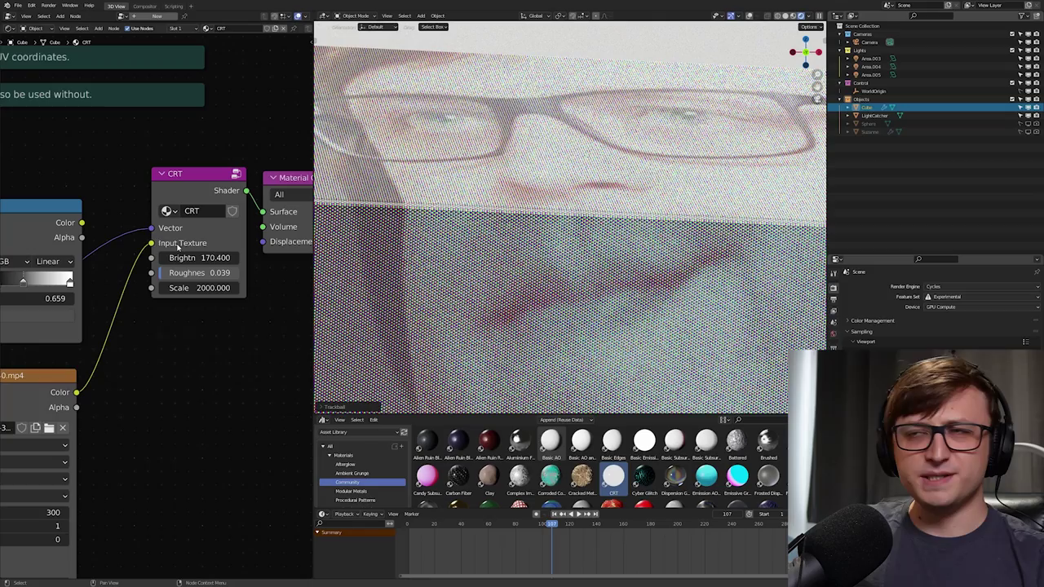
mouse_move(200, 258)
mouse_down()
mouse_move(63, 258)
mouse_move(220, 258)
mouse_up()
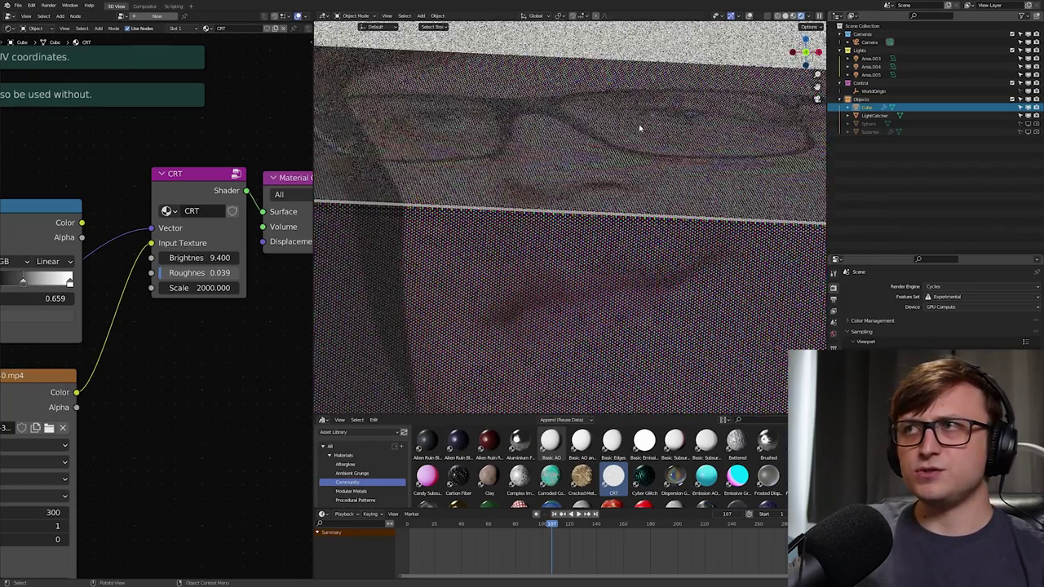
scroll(667, 106, down, 3)
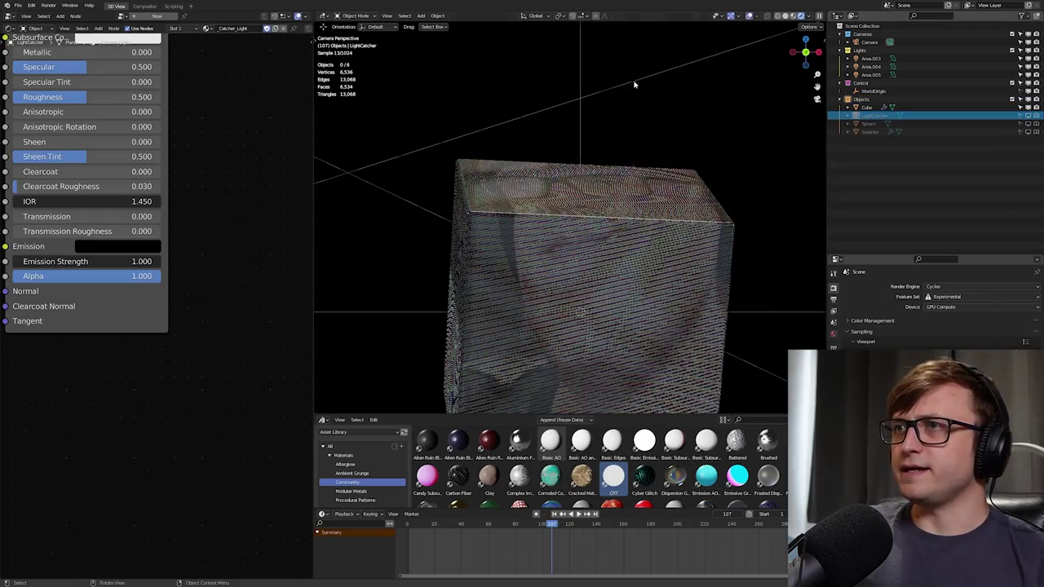
Step: Add a cube mesh and move it above the filmed cube to catch the CRT material's light
key(shift+a)
mouse_move(609, 155)
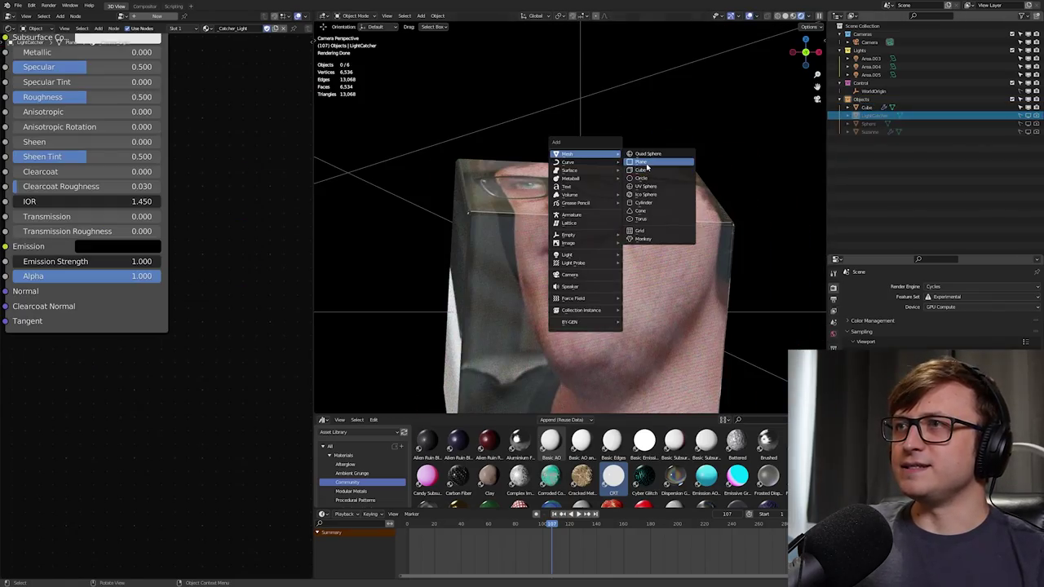
click(649, 171)
key(g)
click(684, 66)
Step: Try a CRT Brightness of 719.8 on the filmed cube to light the cube above it, and return to camera view
middle_drag(589, 211, 526, 250)
scroll(620, 181, up, 4)
scroll(601, 207, up, 3)
scroll(526, 250, up, 2)
click(526, 250)
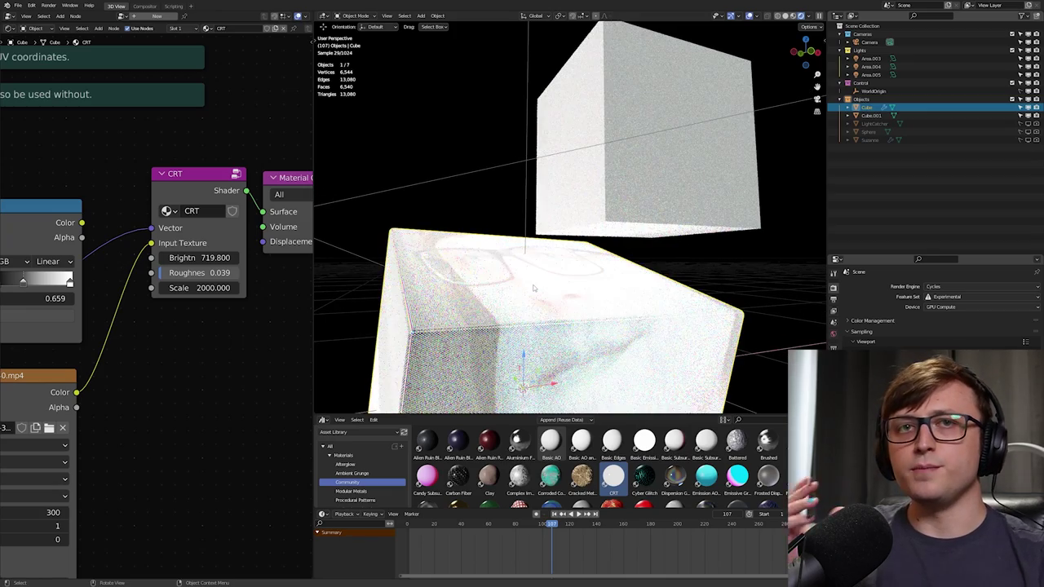
click(542, 220)
key(KP_0)
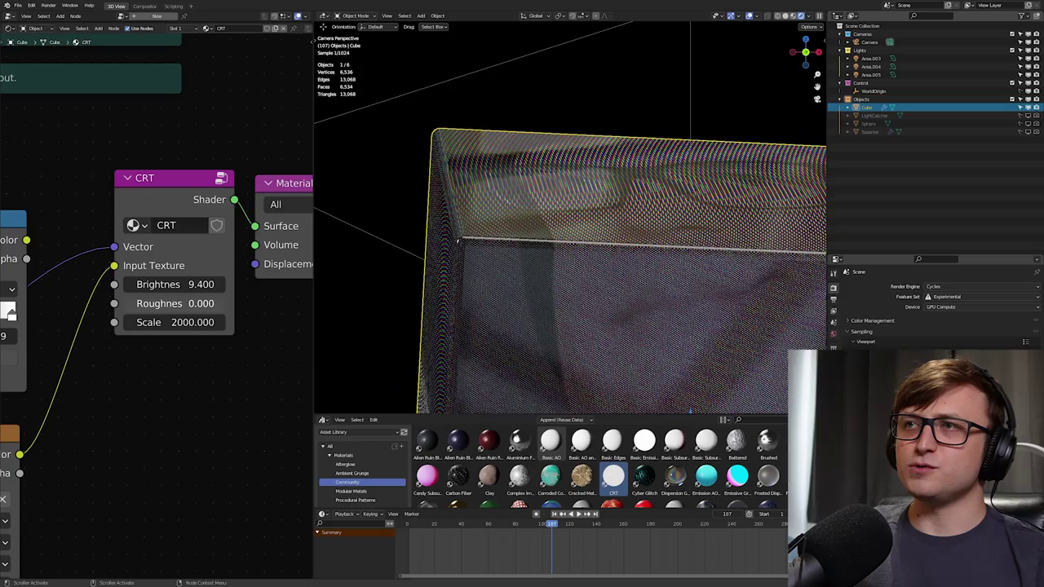
Step: Set the CRT node's Roughness to 0 and show the LightCatcher again
drag(174, 303, 130, 303)
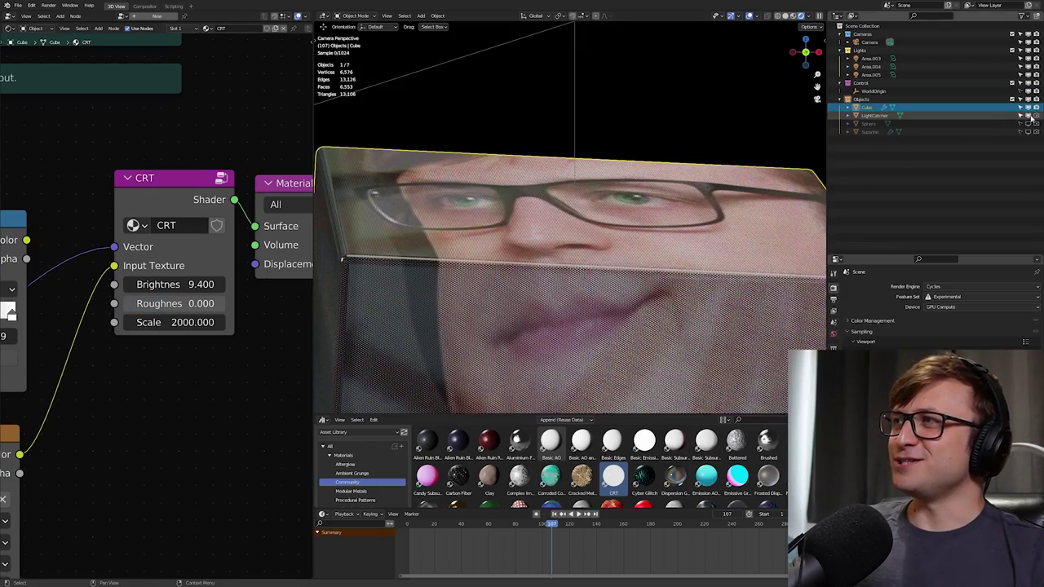
click(1031, 117)
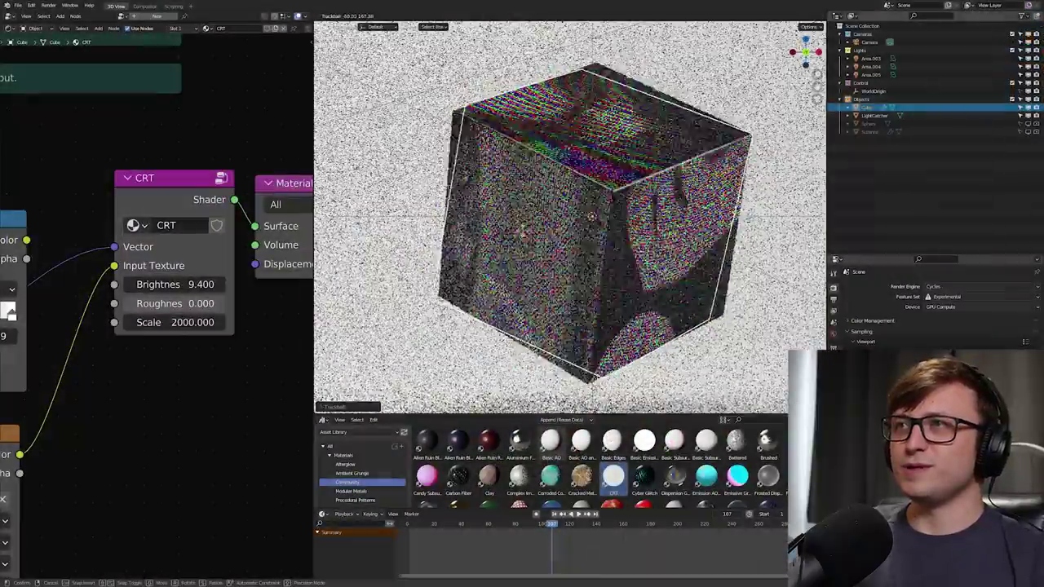
Step: Hide the cube, show the sphere in its place and apply the Snow community material to it
click(1020, 107)
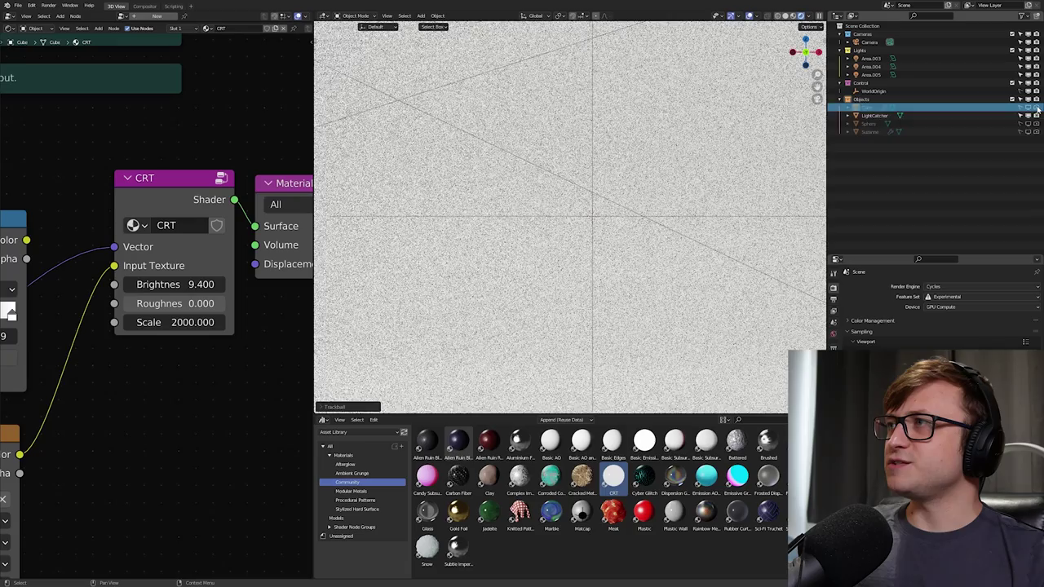
drag(1021, 124, 1036, 124)
scroll(628, 282, up, 2)
click(627, 282)
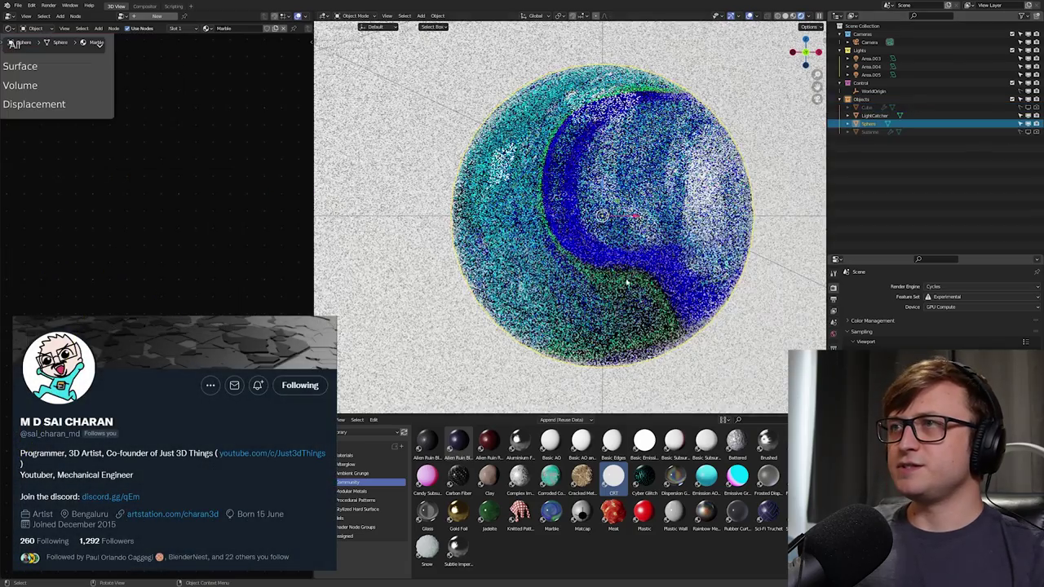
drag(424, 557, 652, 270)
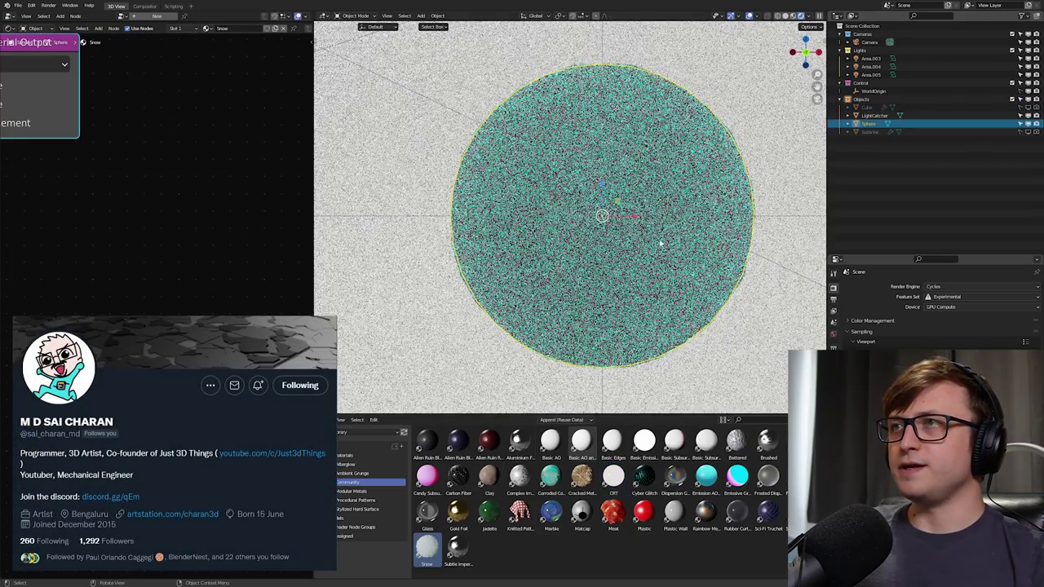
scroll(670, 318, up, 2)
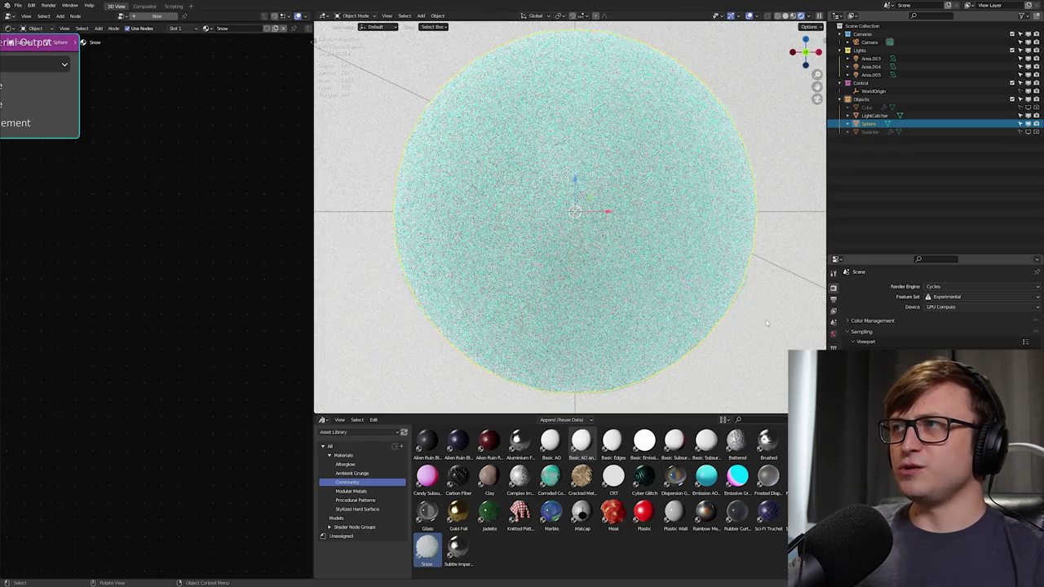
Step: Hide the LightCatcher behind the snow sphere and clear the selection
click(875, 115)
click(1020, 115)
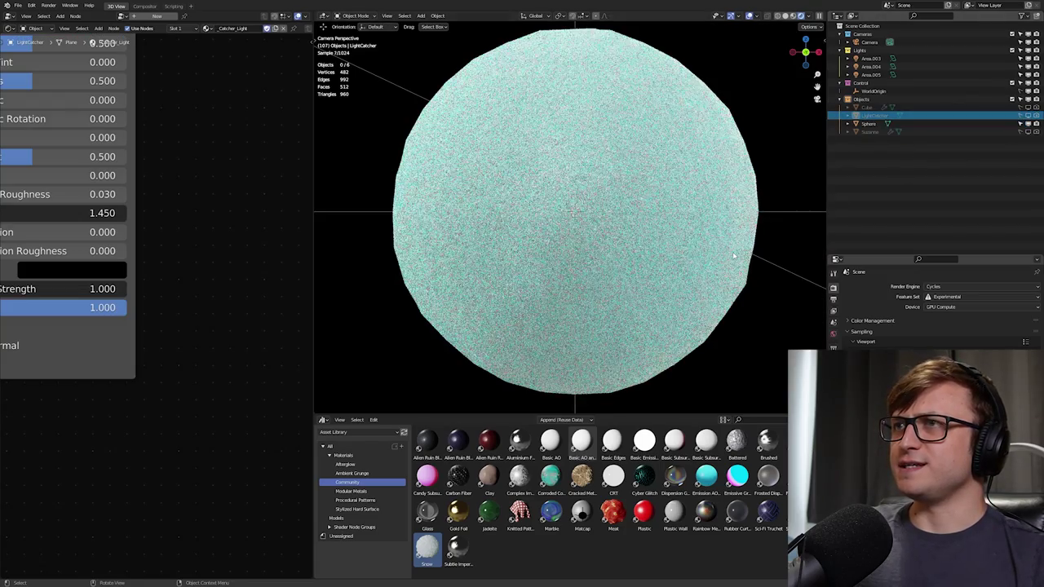
click(740, 338)
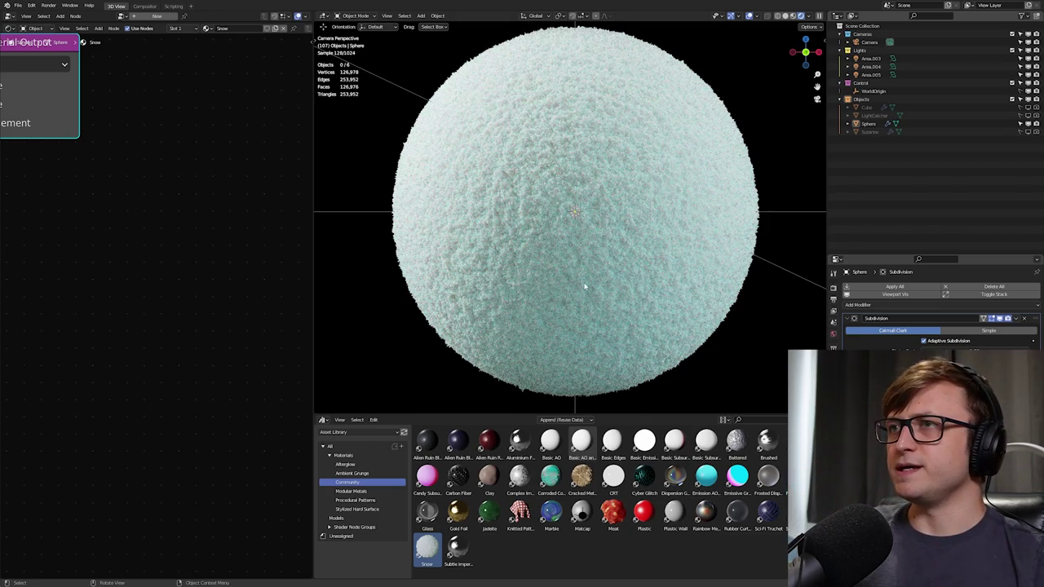
Step: Select the snow sphere and try a Scale of 200 on its Snow node
shift+middle_drag(436, 269, 549, 221)
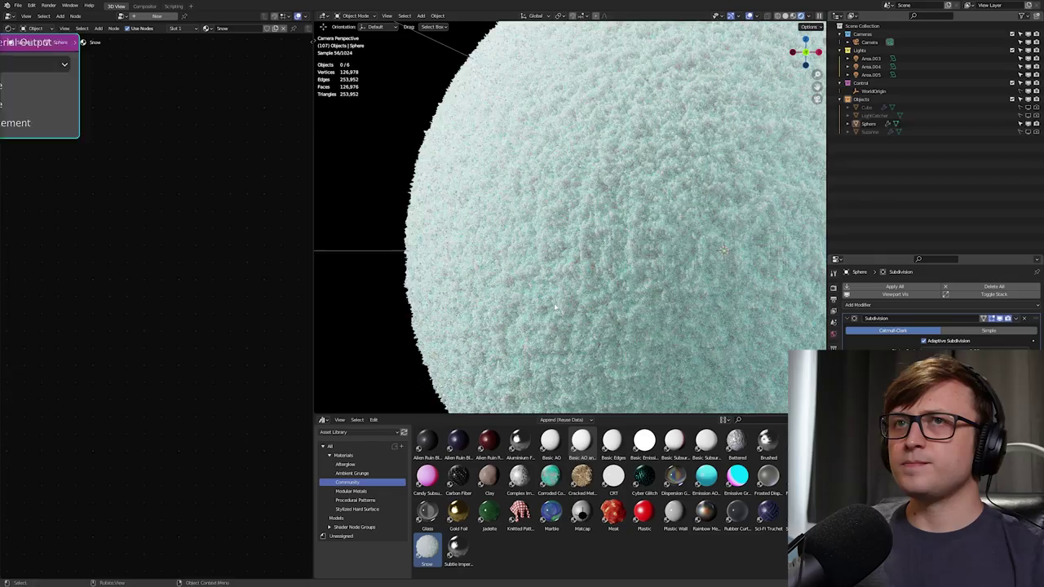
click(555, 307)
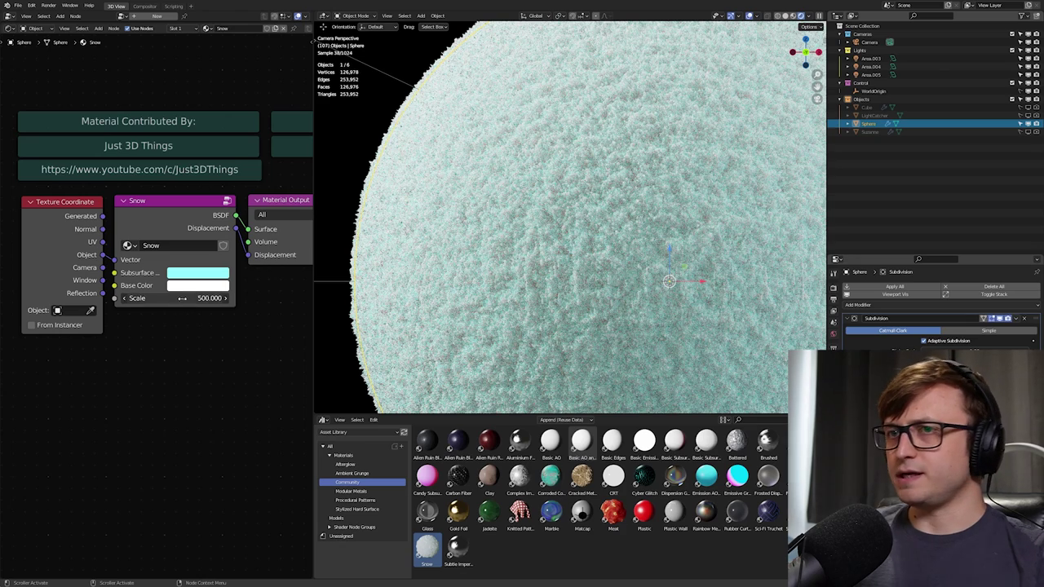
click(182, 297)
text(200)
key(Return)
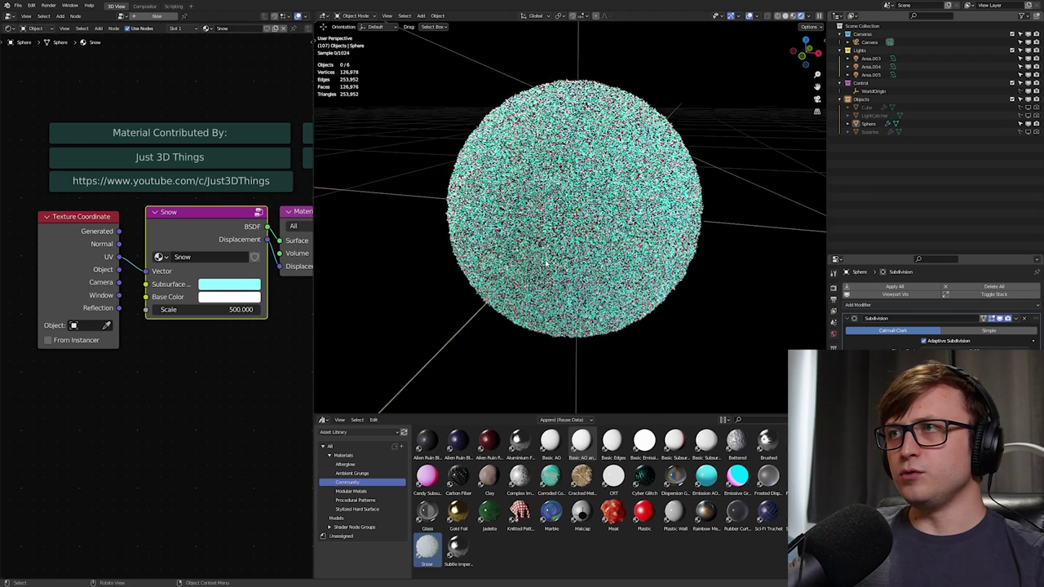
Step: Compare Object and UV coordinates on the Snow node's Vector input, leaving the UV output connected
drag(120, 269, 148, 274)
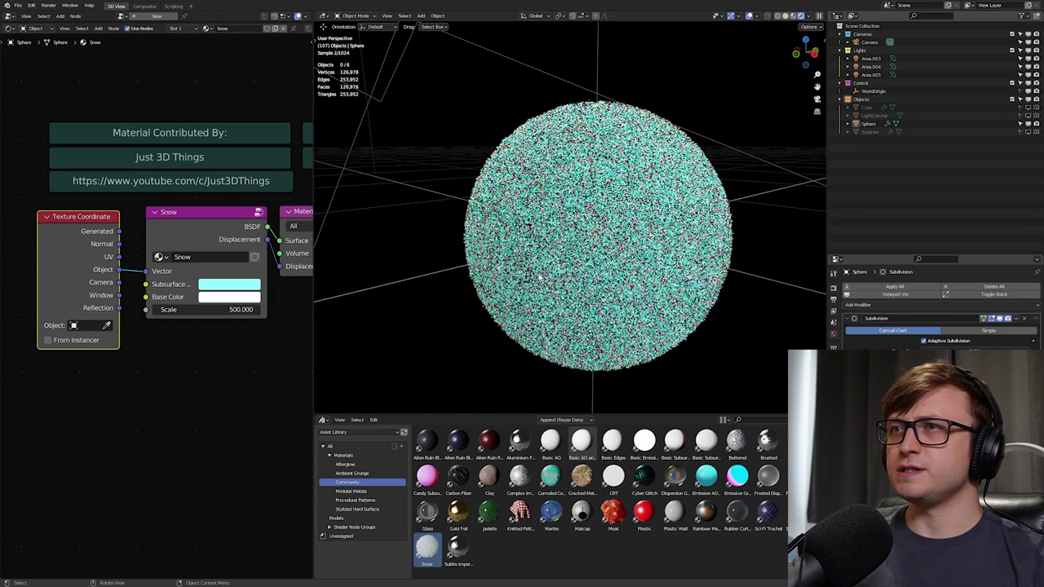
scroll(567, 235, up, 3)
scroll(567, 235, down, 1)
middle_drag(567, 235, 616, 237)
drag(119, 257, 146, 271)
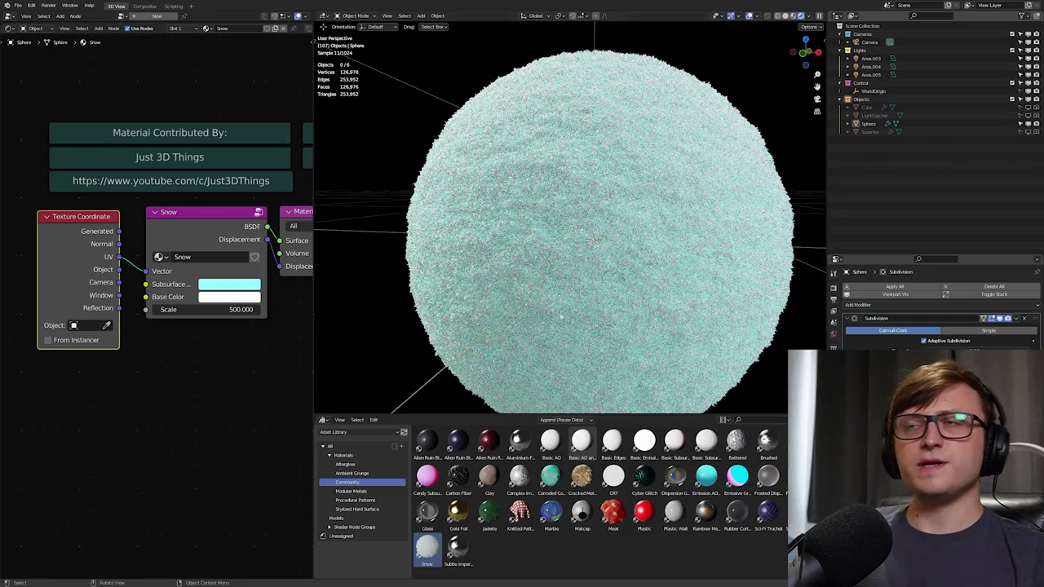
middle_drag(514, 274, 575, 286)
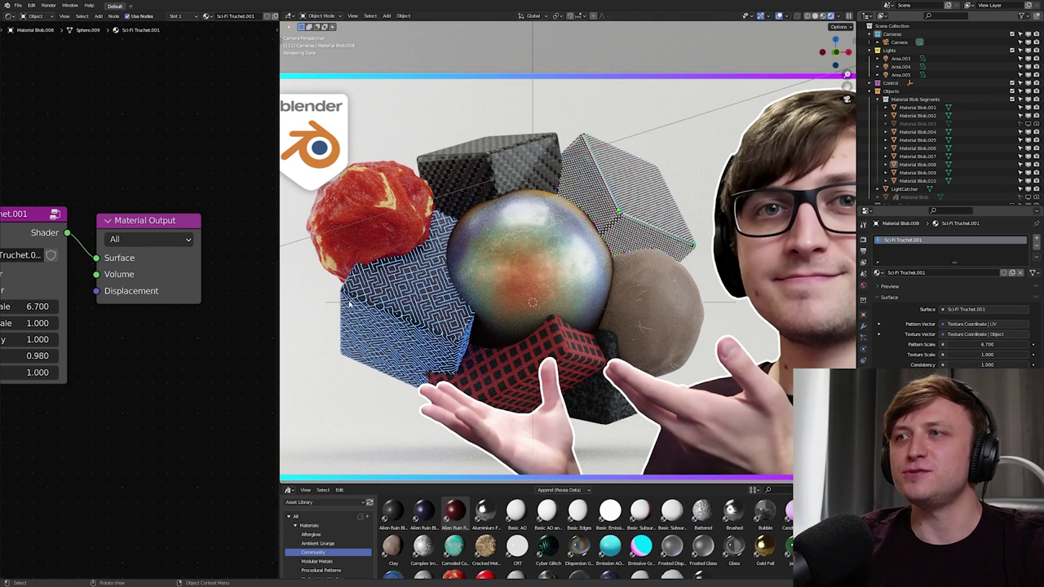
Step: In the thumbnail scene, select the central Rainbow Metal sphere, try moving it aside and examine its material node settings
click(535, 276)
key(g)
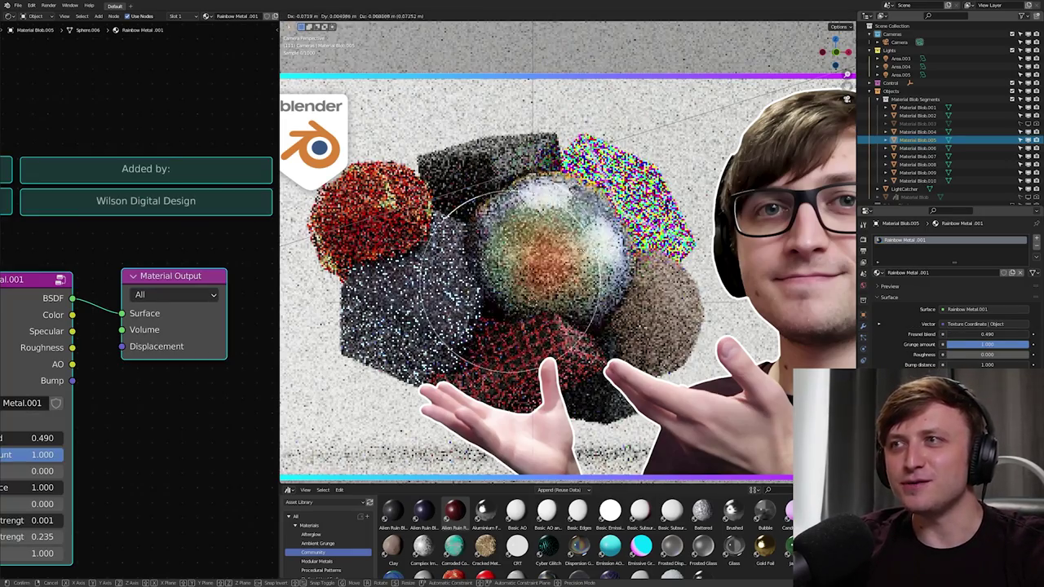
key(Escape)
scroll(140, 335, down, 4)
middle_drag(19, 349, 188, 329)
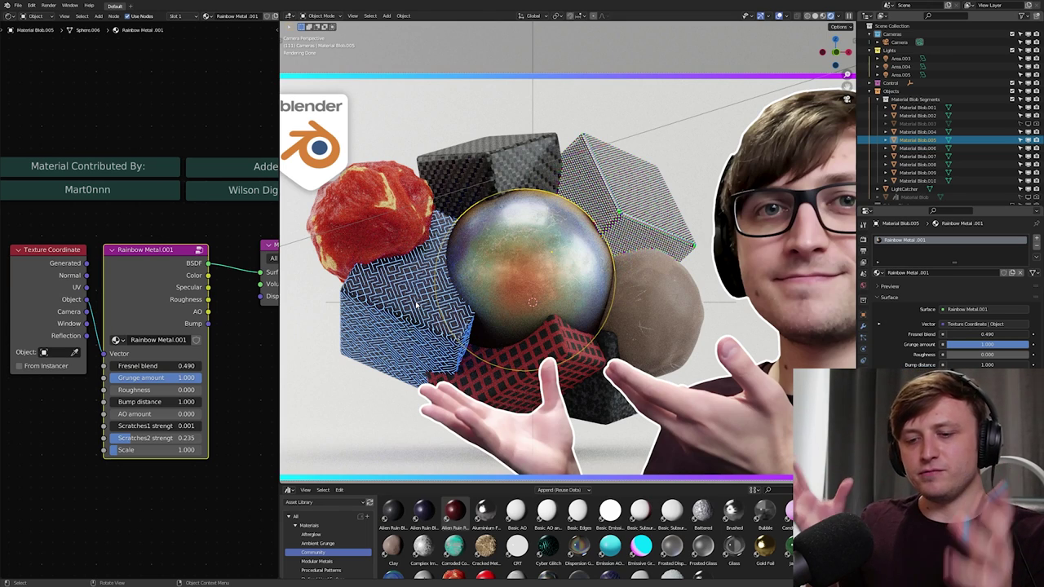
Step: Duplicate the Rainbow Metal sphere and place the copy against the upper side of the original
key(shift+d)
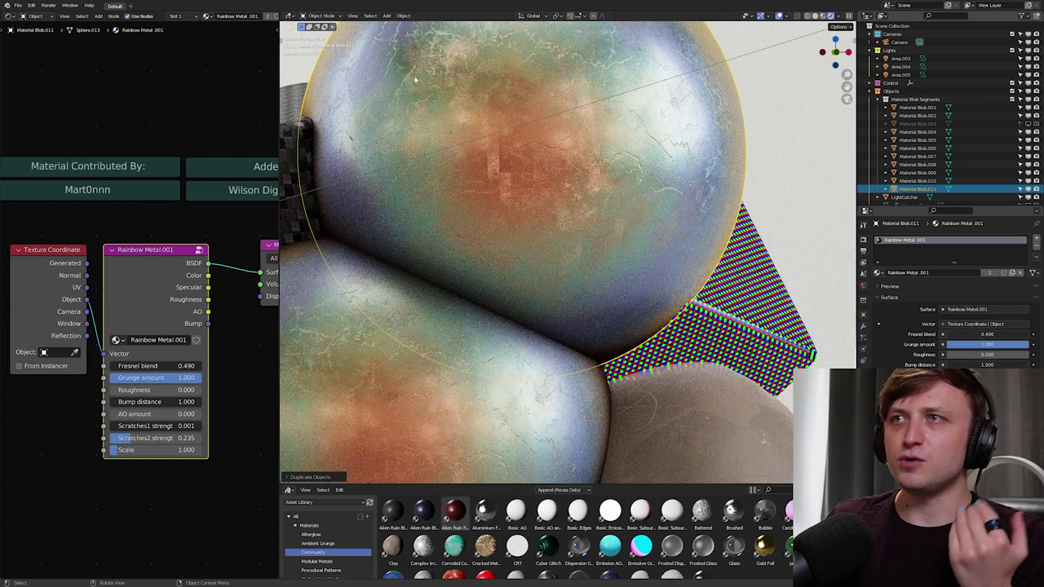
right_click(469, 114)
click(489, 225)
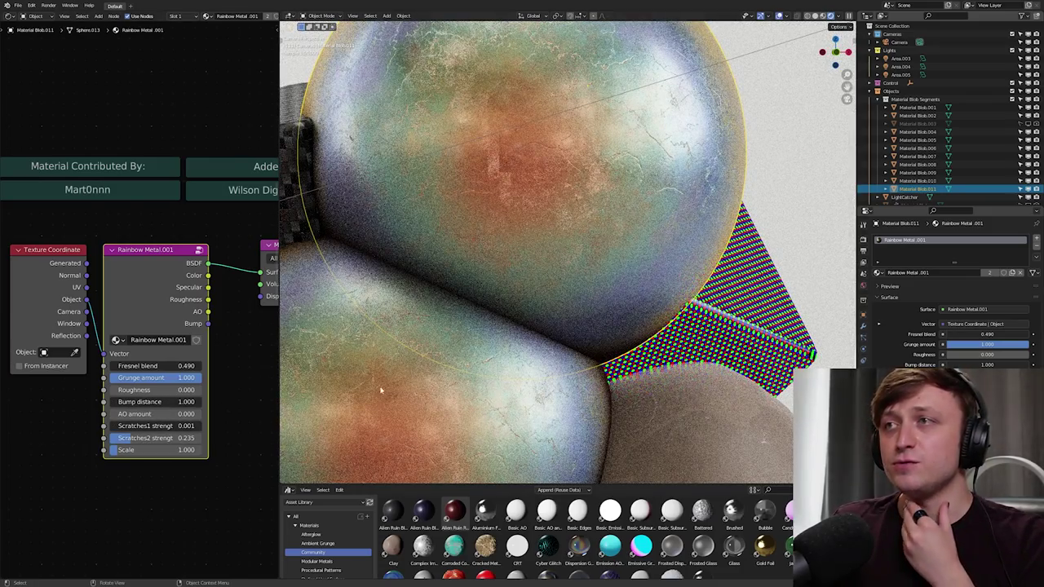
scroll(525, 379, down, 2)
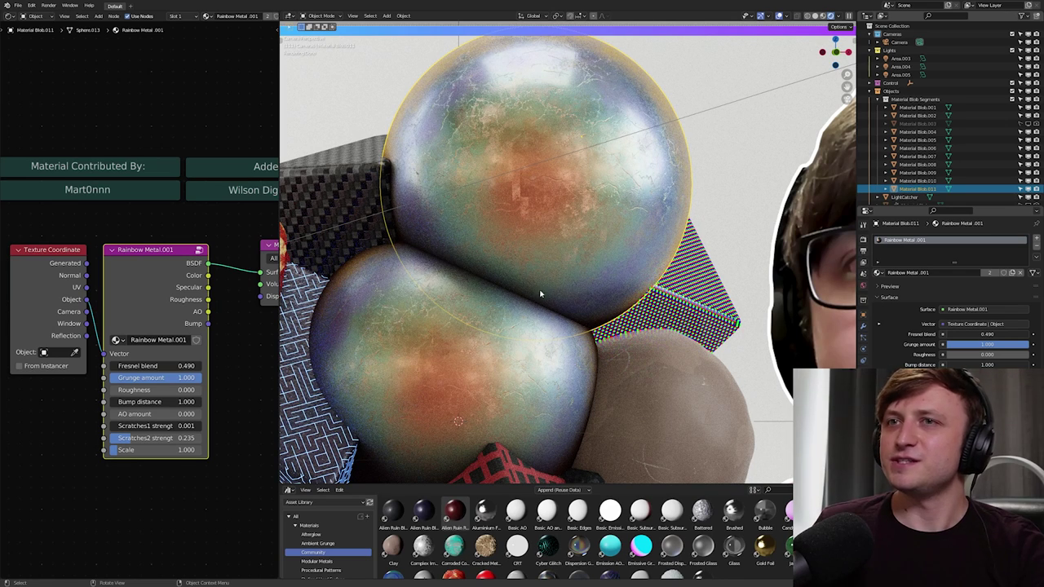
middle_drag(221, 360, 252, 353)
middle_drag(243, 317, 190, 287)
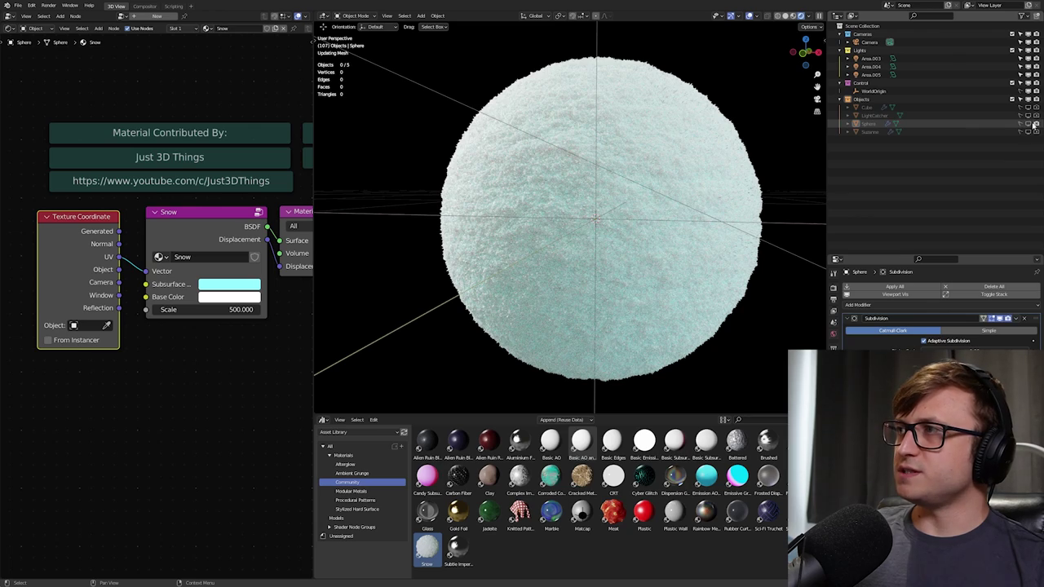
Step: In the demo scene, show the cube and LightCatcher again, and apply the Plastic Wall community material to the cube
drag(1027, 107, 1036, 107)
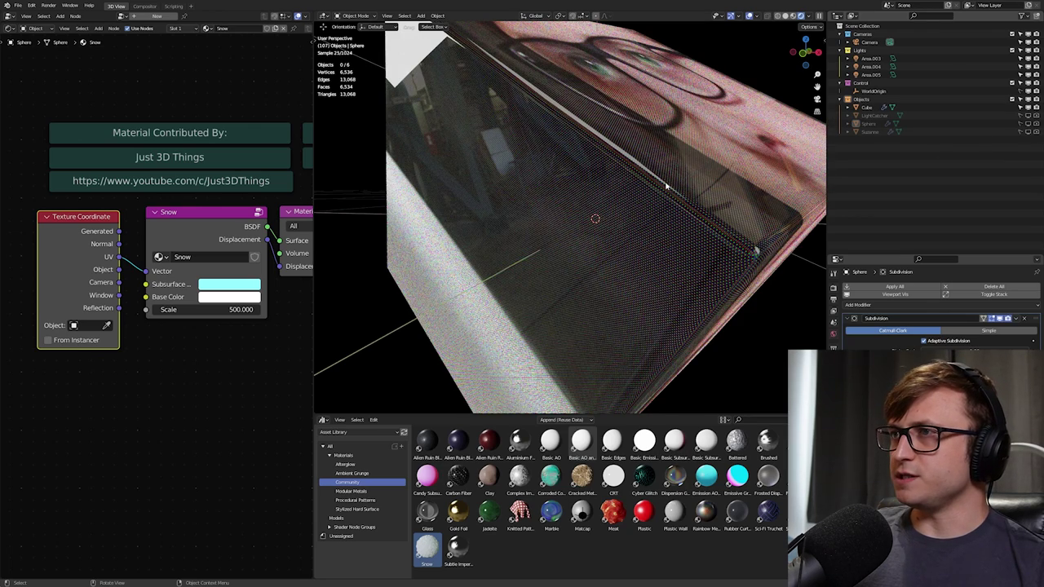
key(KP_0)
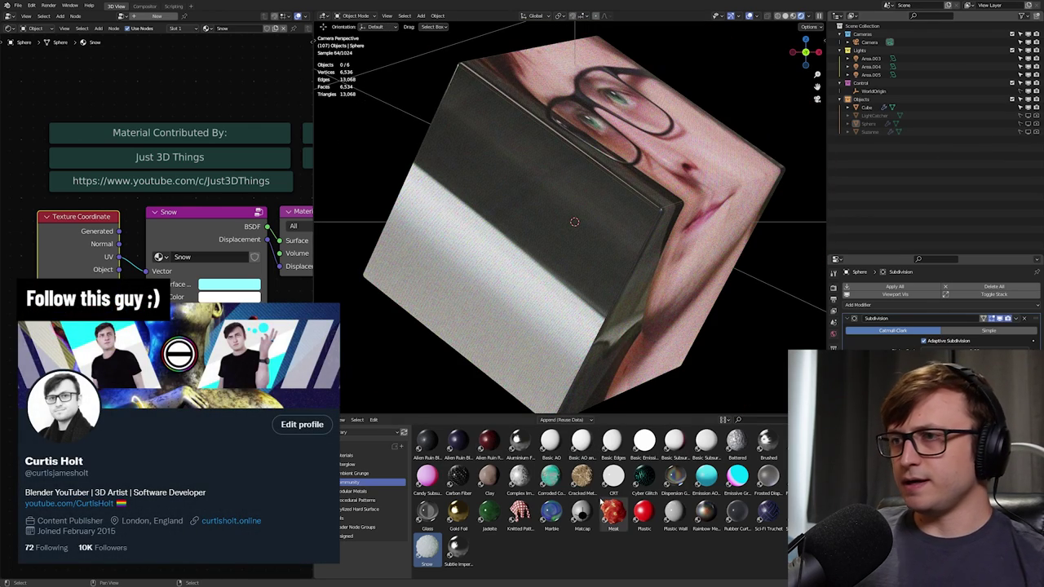
drag(675, 512, 629, 249)
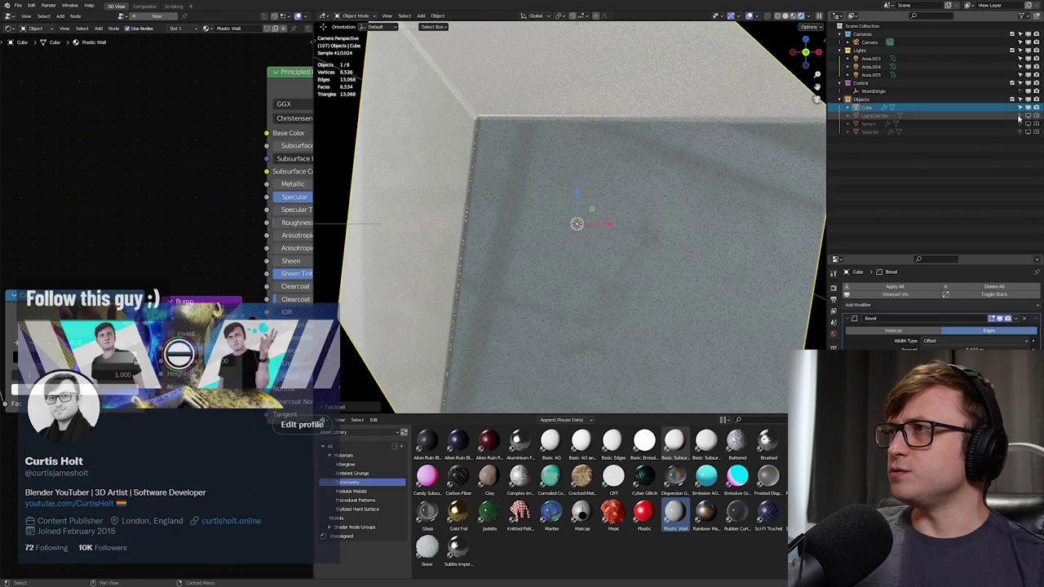
click(1021, 115)
Step: Examine the Plastic Wall's noise, ColorRamp and Bump nodes and the surface detail around the cube's corner
scroll(112, 432, down, 6)
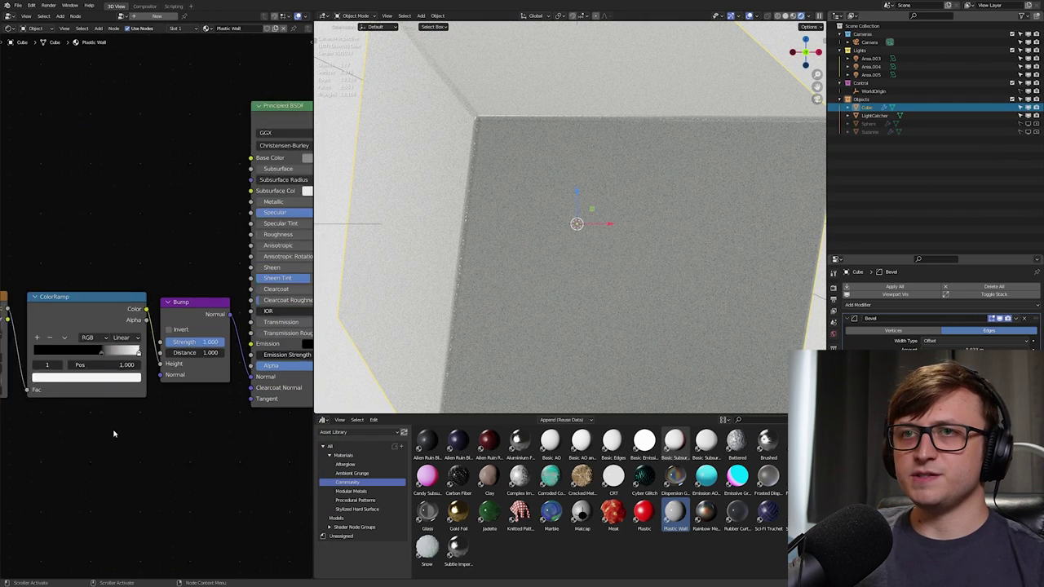
scroll(120, 420, up, 2)
middle_drag(126, 412, 205, 417)
scroll(240, 302, up, 2)
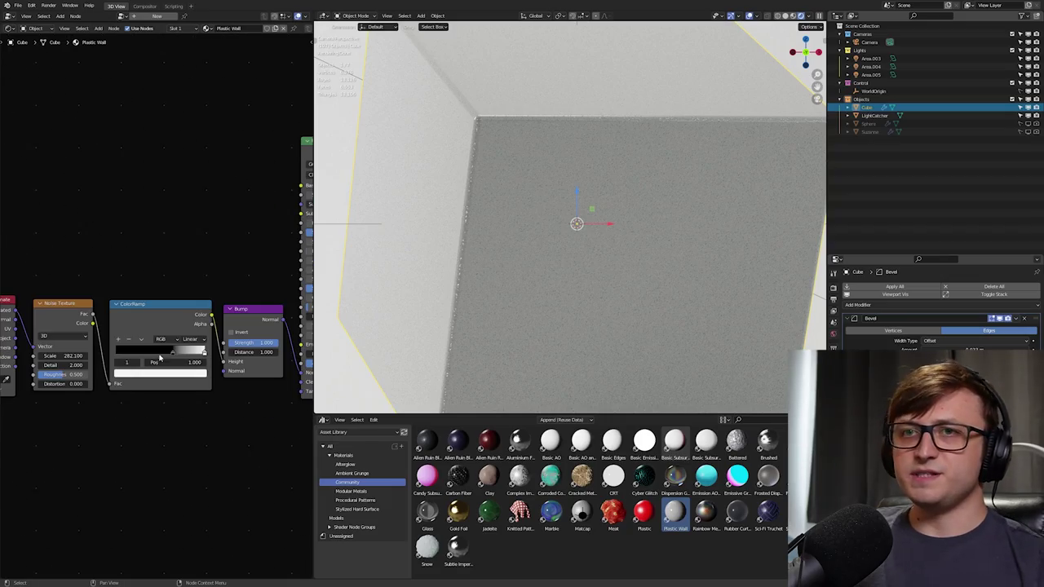
middle_drag(551, 206, 515, 277)
shift+middle_drag(424, 320, 401, 243)
scroll(457, 275, up, 3)
scroll(456, 274, down, 4)
shift+middle_drag(483, 241, 494, 320)
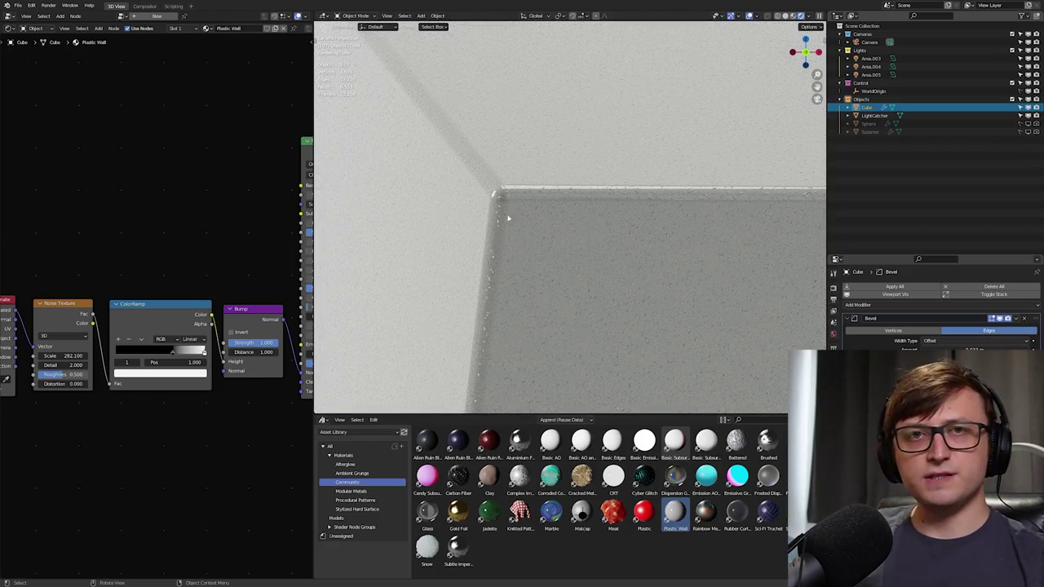
middle_drag(533, 300, 531, 299)
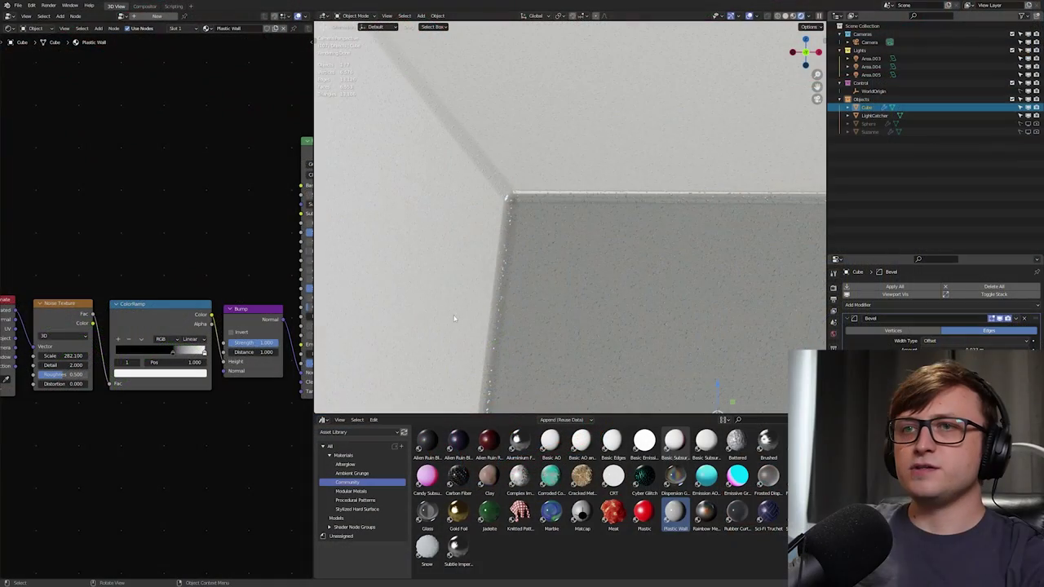
Step: Disconnect and reconnect the Bump node's normal link to the Principled BSDF to compare the Plastic Wall surface on the cube
drag(210, 366, 201, 349)
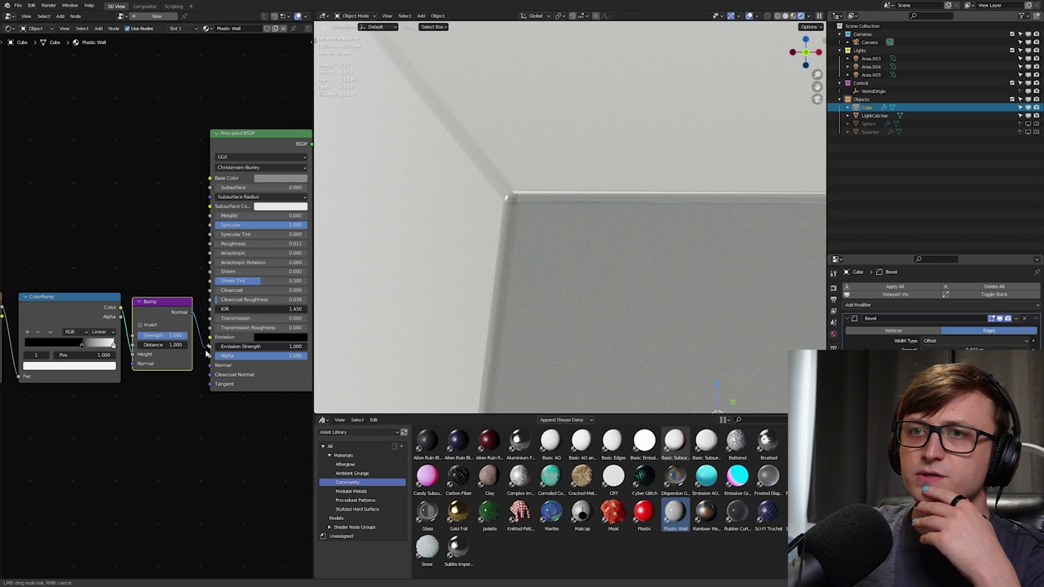
scroll(211, 373, down, 2)
middle_drag(211, 373, 206, 423)
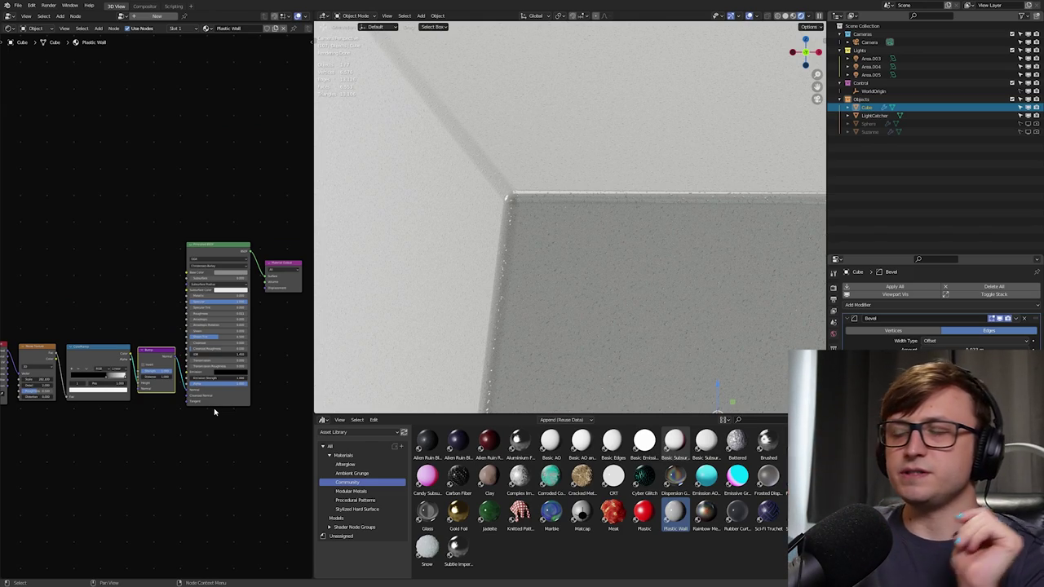
ctrl+scroll(209, 372, left, 3)
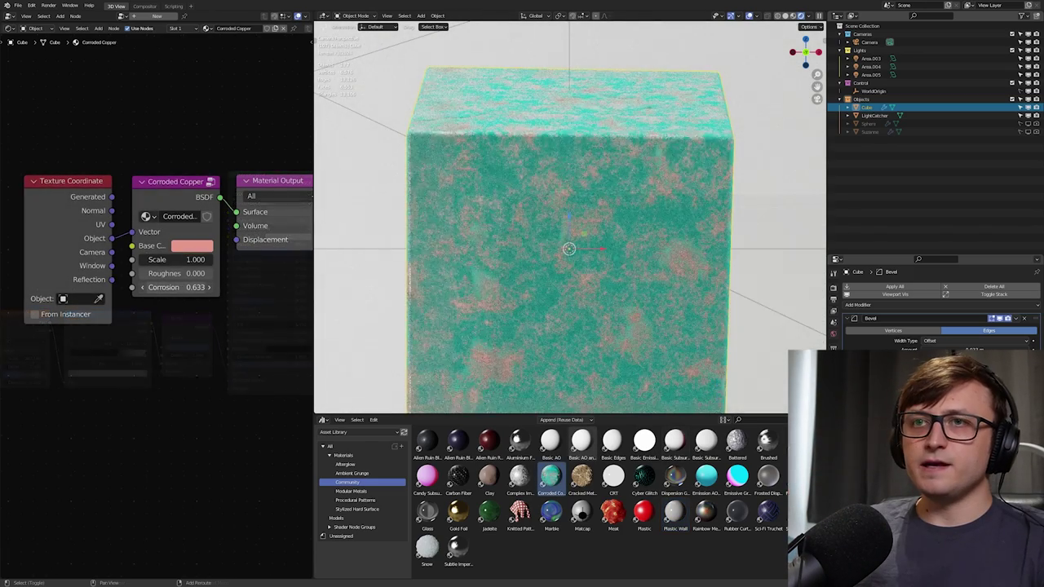
Step: Adjust the corrosion of the cube's Corroded Copper material and shift its group node slightly
mouse_move(175, 287)
mouse_down()
mouse_move(136, 287)
mouse_move(169, 287)
mouse_up()
mouse_move(171, 202)
mouse_down()
mouse_move(197, 176)
mouse_move(200, 226)
mouse_move(167, 226)
mouse_move(173, 206)
mouse_up()
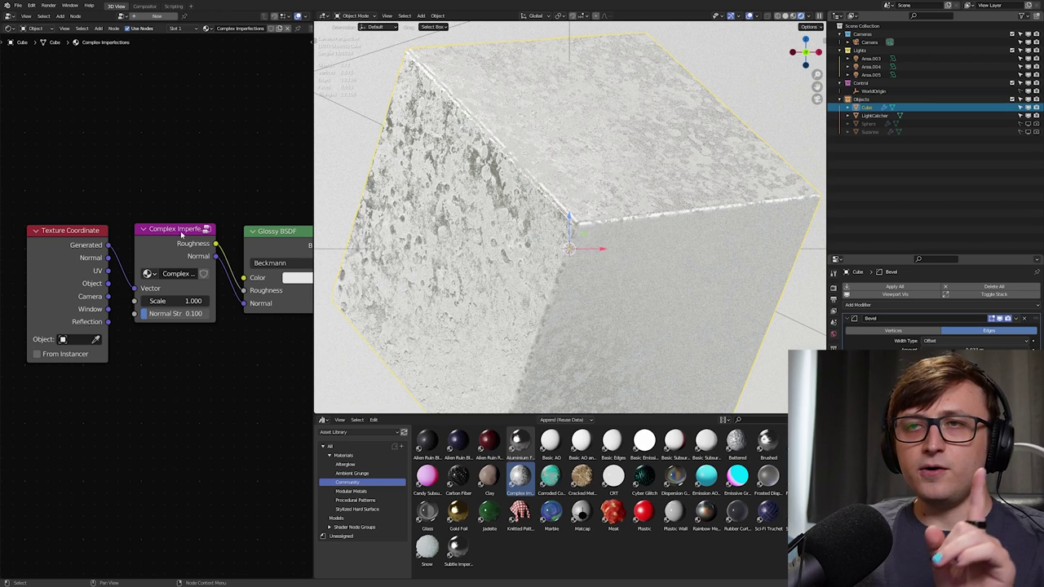
Step: Reposition the cube's Complex Imperfections group node slightly between the texture coordinates and the Glossy BSDF
drag(181, 231, 172, 241)
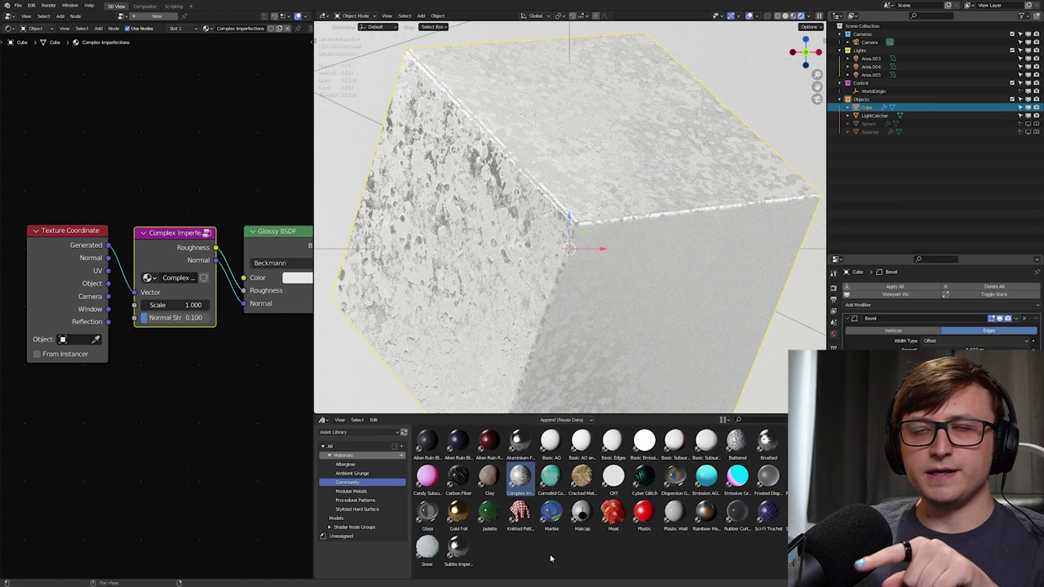
drag(783, 561, 489, 466)
right_click(489, 467)
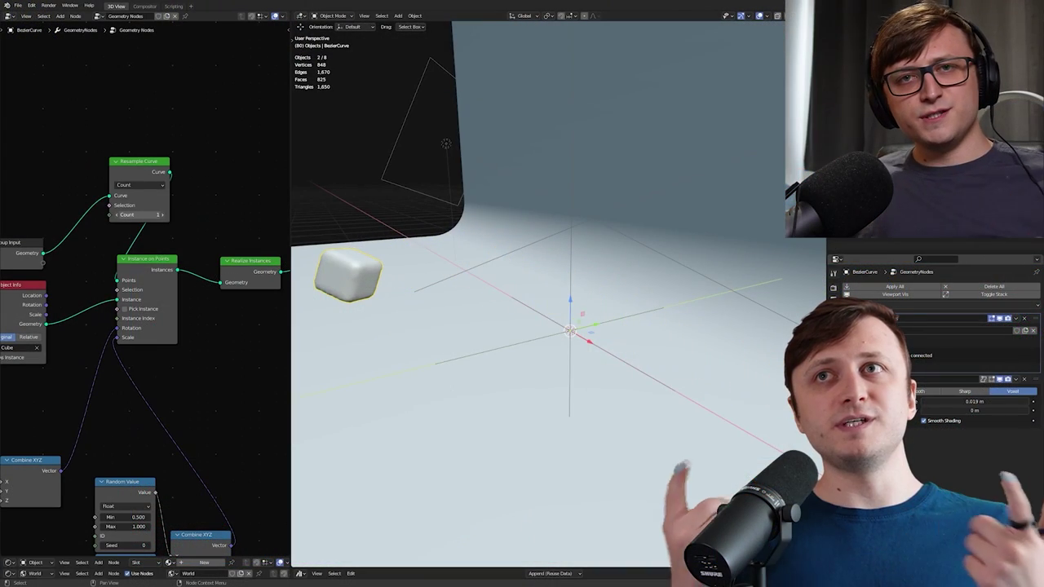
Step: Raise the Resample Curve count to about 18 in the Bezier curve's geometry nodes and enter Edit Mode on the curve
mouse_move(139, 214)
mouse_down()
mouse_move(171, 214)
mouse_move(123, 214)
mouse_up()
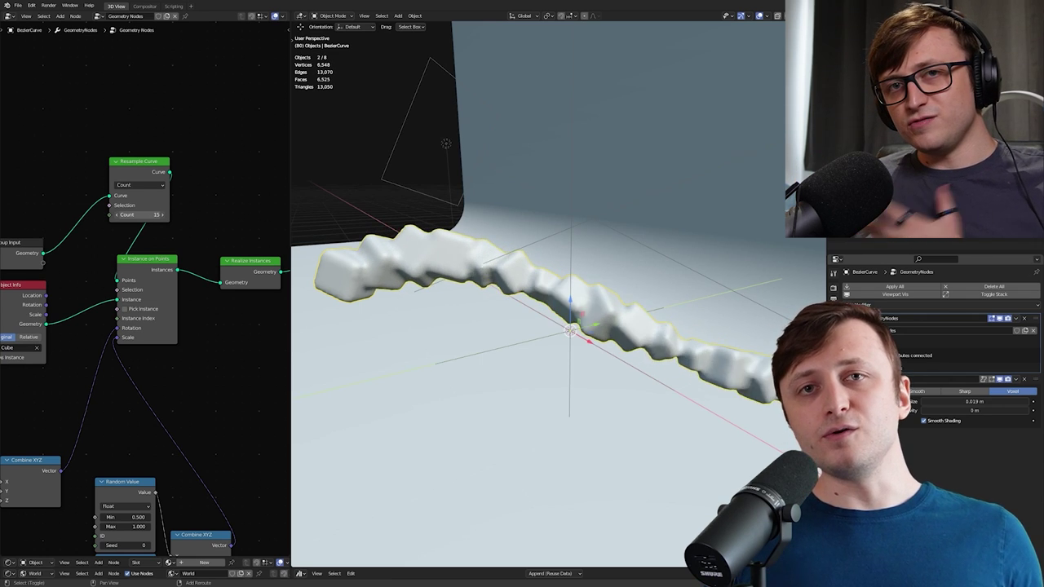
middle_drag(482, 310, 527, 305)
scroll(497, 307, down, 2)
key(Tab)
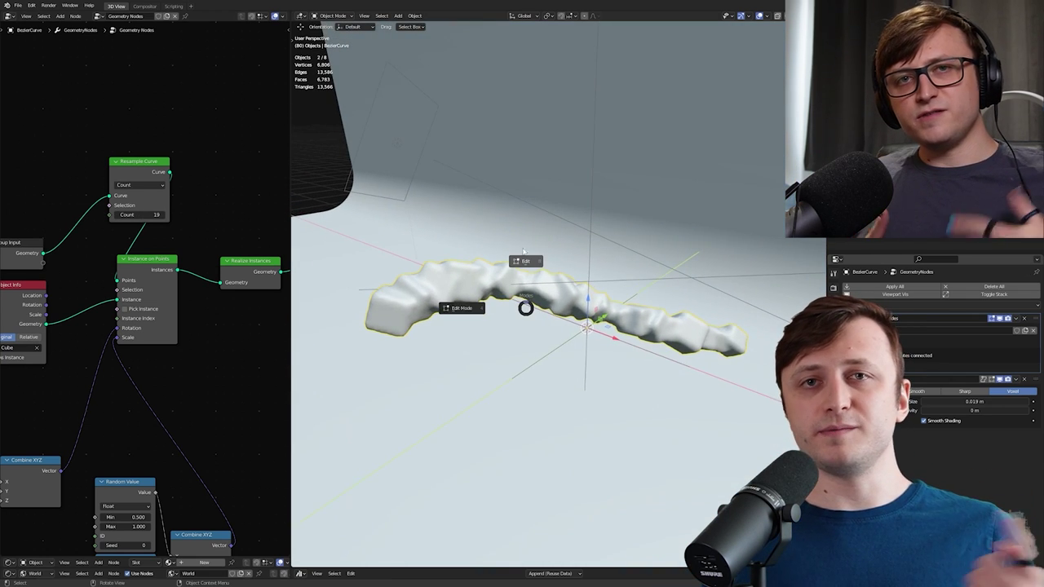
click(464, 304)
middle_drag(422, 303, 457, 310)
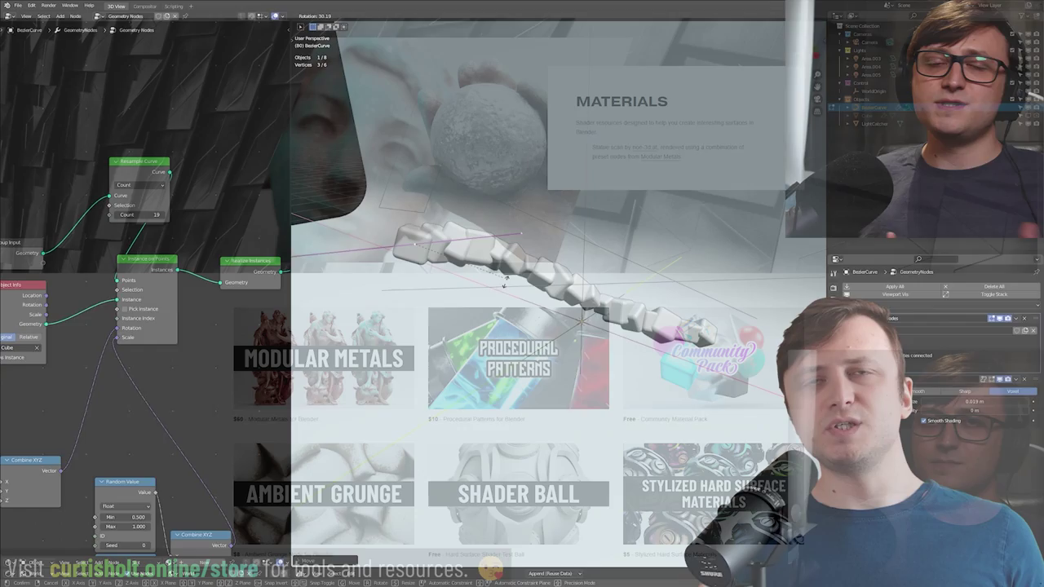